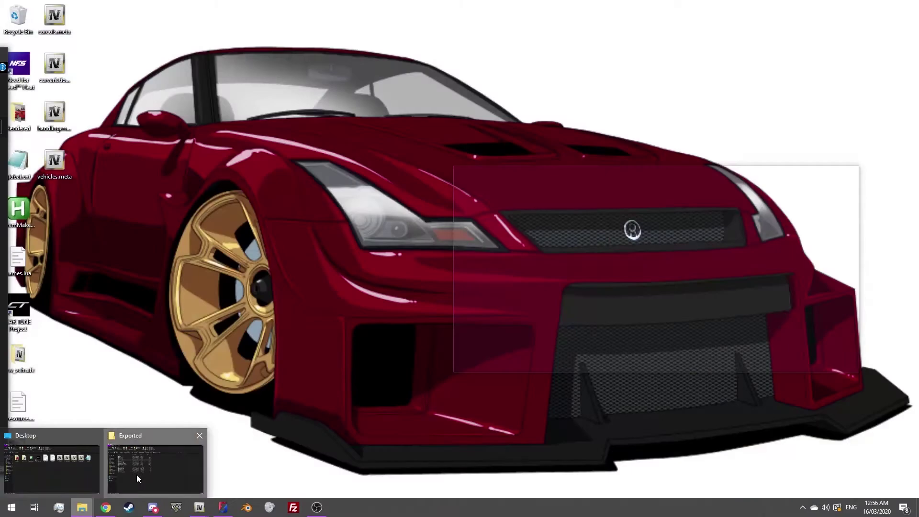
Bring the Sultan File Explorer window up over the ZModeler 3 car model.
click(136, 474)
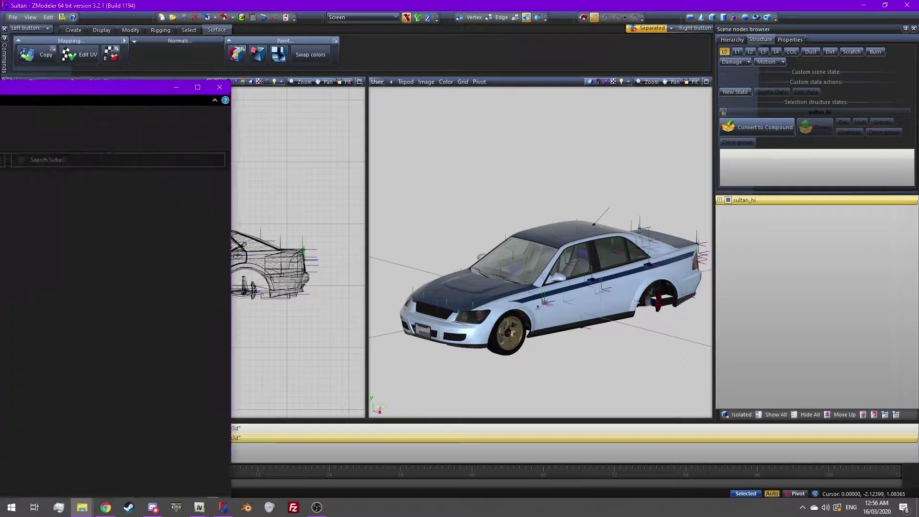
In the Models folder, select the misc, window and windscreen .cwgv files.
key(alt+Tab)
drag(374, 75, 246, 73)
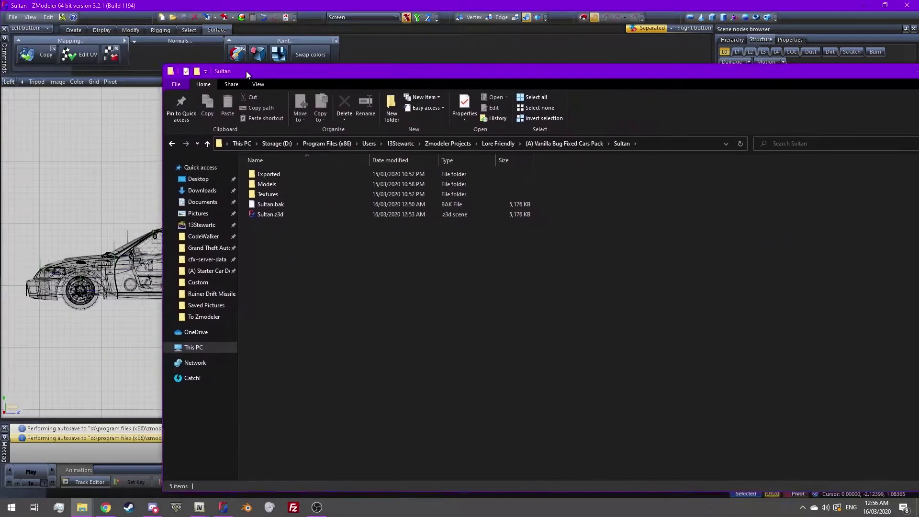
click(263, 187)
double_click(263, 188)
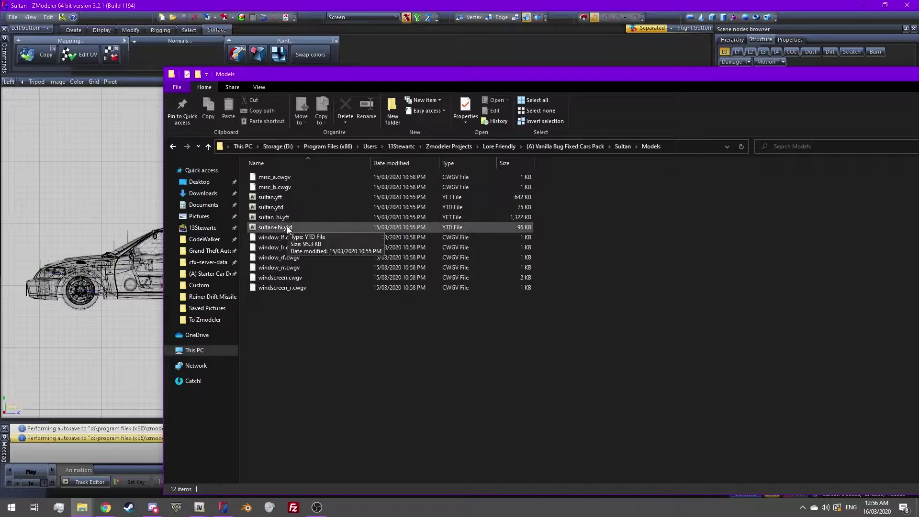
click(281, 180)
ctrl+click(308, 187)
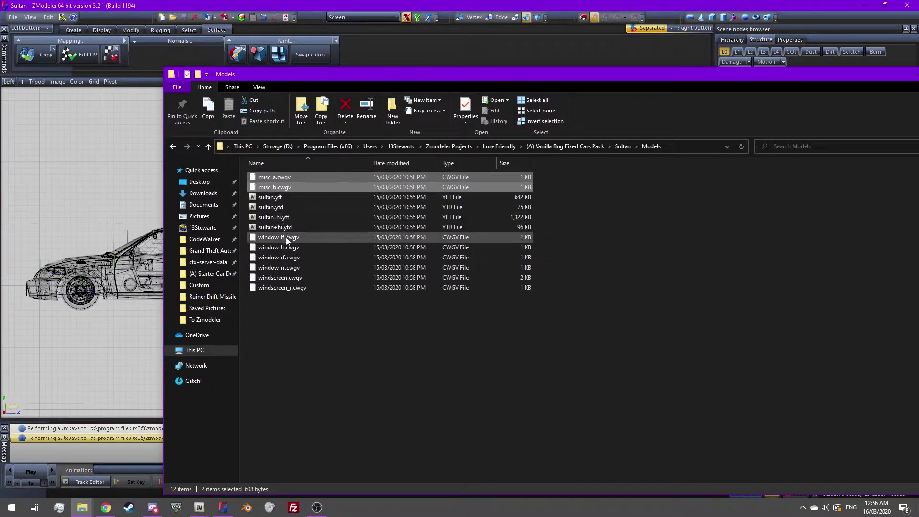
ctrl+click(288, 238)
ctrl+click(290, 267)
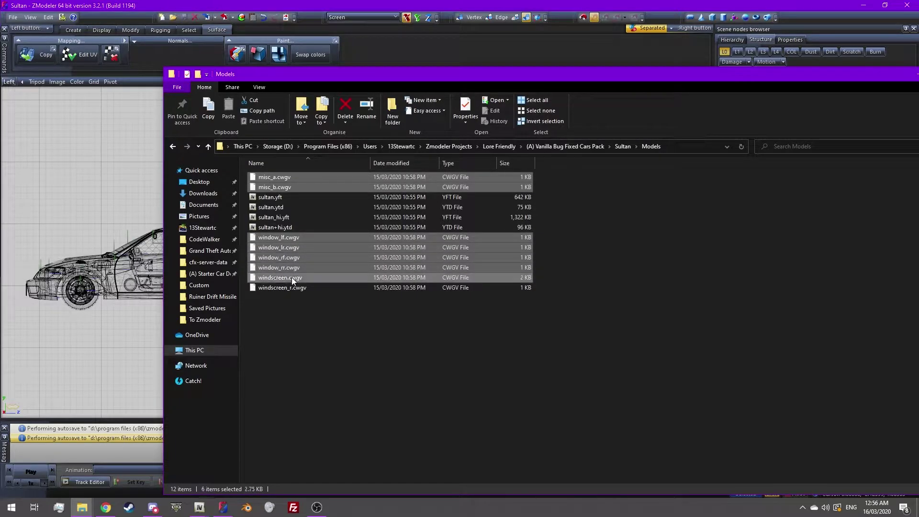
ctrl+click(302, 287)
ctrl+click(387, 256)
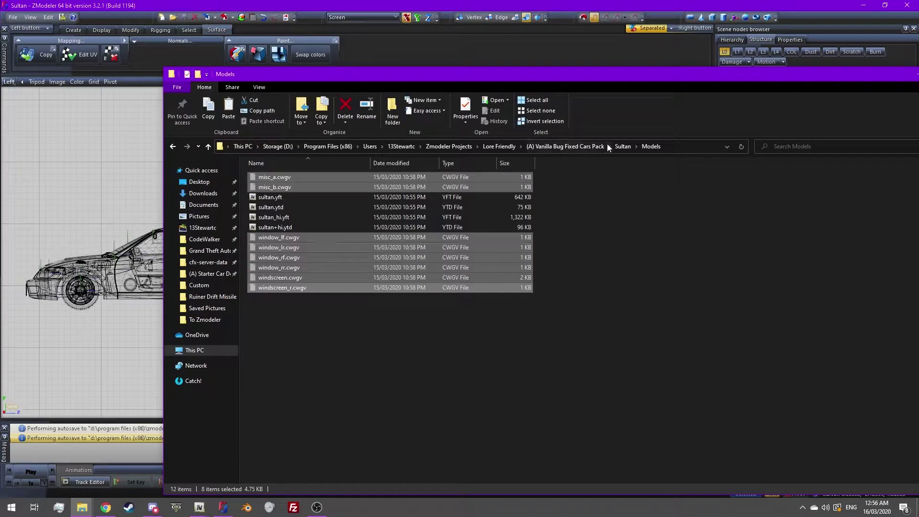
Paste the eight copied .cwgv files into the Sultan's Exported folder.
click(619, 147)
double_click(278, 177)
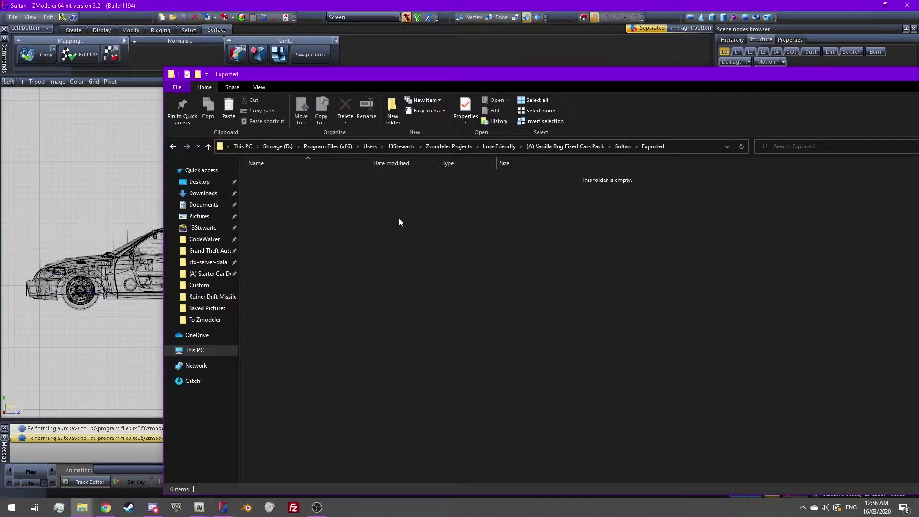
key(ctrl+v)
drag(734, 84, 571, 83)
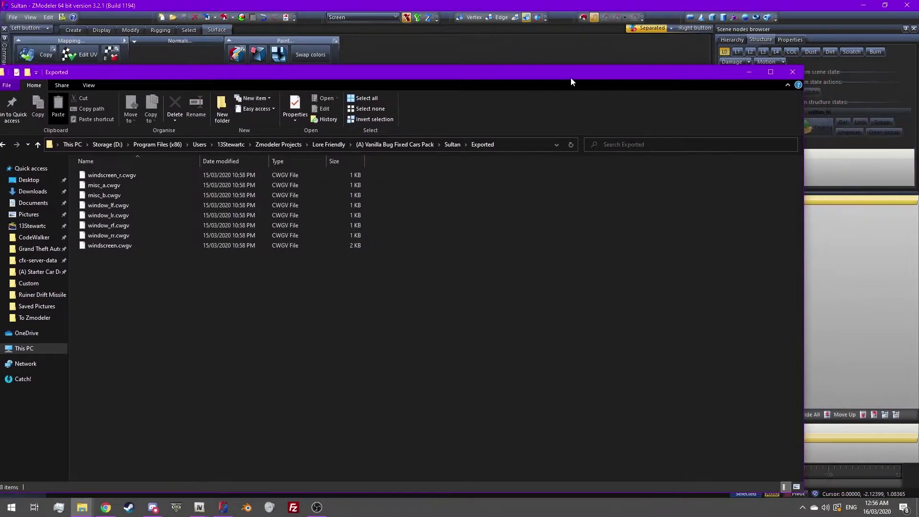
Expand the Sultan's part hierarchy and hide every car part.
click(751, 73)
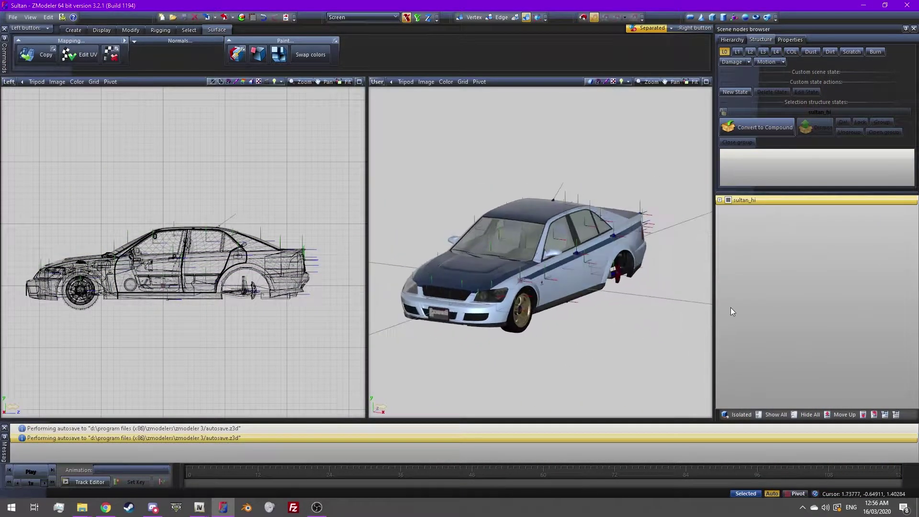
click(720, 200)
click(727, 209)
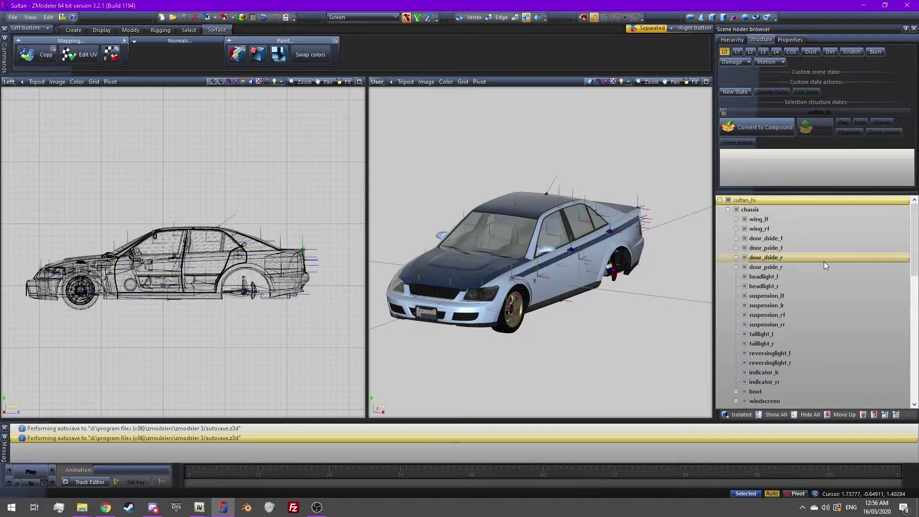
scroll(823, 265, down, 5)
click(807, 415)
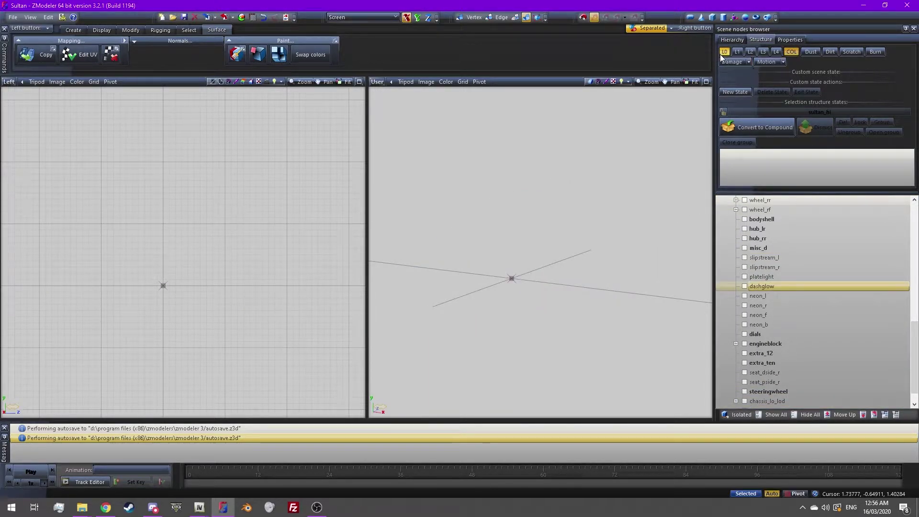
scroll(775, 246, up, 3)
scroll(790, 238, up, 3)
scroll(779, 240, up, 3)
Show the window_rf and window_lr collision meshes under the door nodes.
click(735, 238)
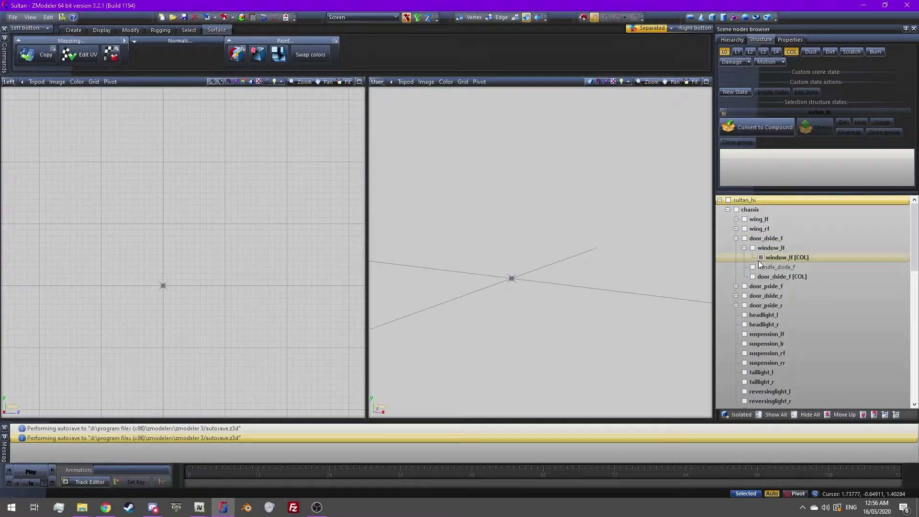
click(736, 286)
click(744, 295)
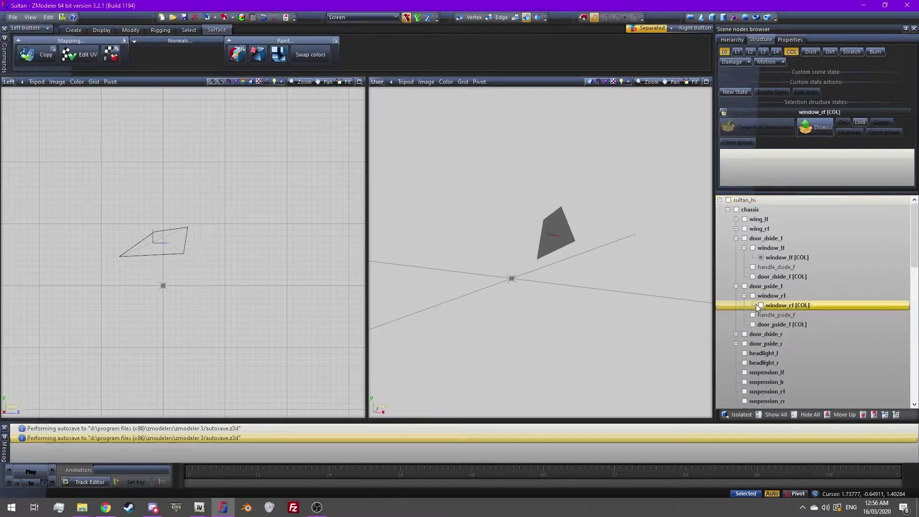
click(756, 304)
click(736, 335)
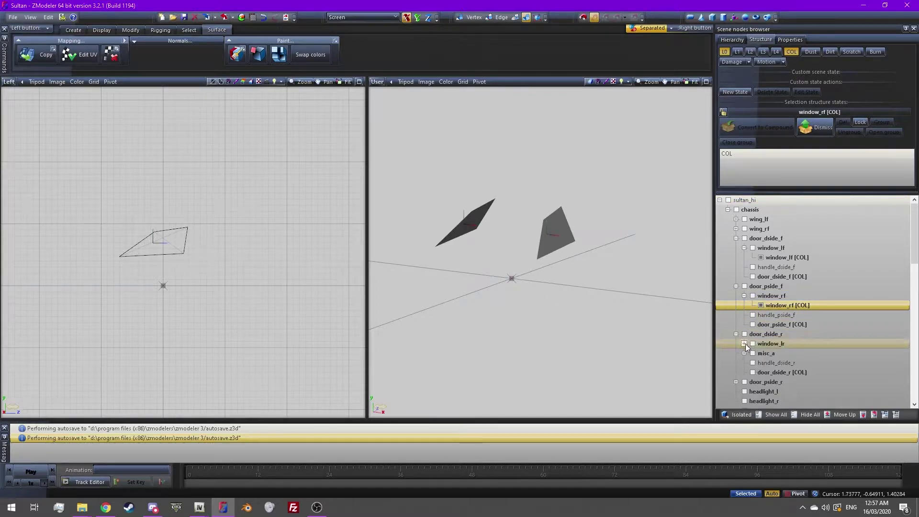
click(744, 344)
Show the misc_a, window_rr, misc_b and windscreen collision meshes.
click(745, 363)
scroll(775, 351, down, 2)
click(736, 343)
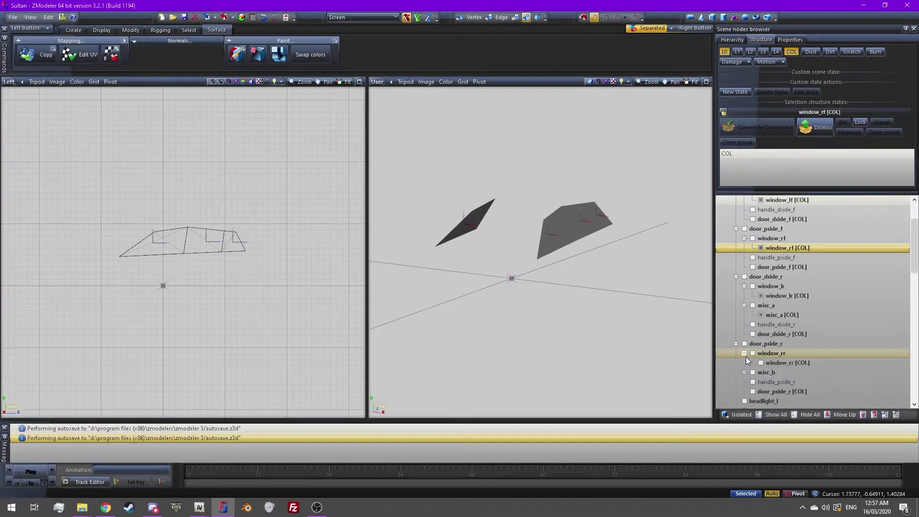
click(745, 372)
click(760, 382)
middle_drag(605, 306, 561, 305)
scroll(811, 302, down, 5)
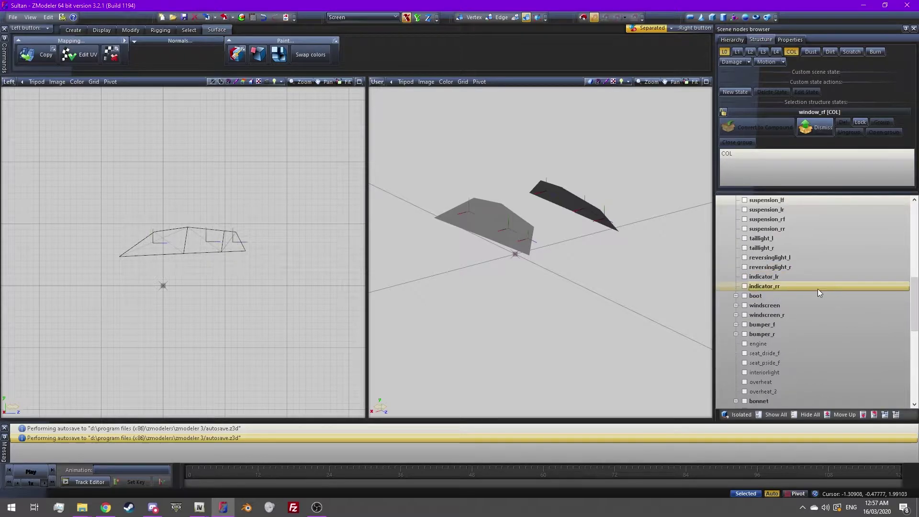
click(735, 305)
click(736, 325)
mouse_move(583, 327)
middle_down()
mouse_move(599, 271)
mouse_move(647, 258)
middle_up()
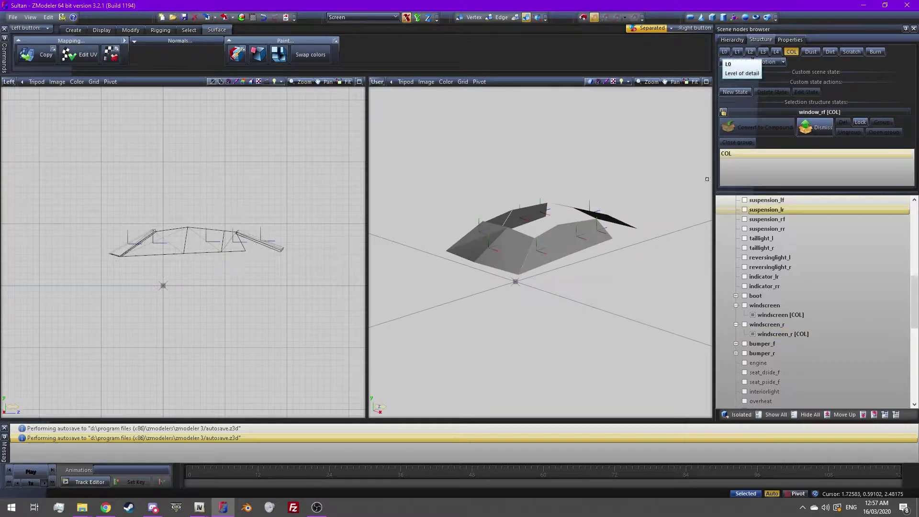
Add a Crash user-defined option to the glass collision meshes, then show wireframe over shading.
drag(665, 328, 413, 106)
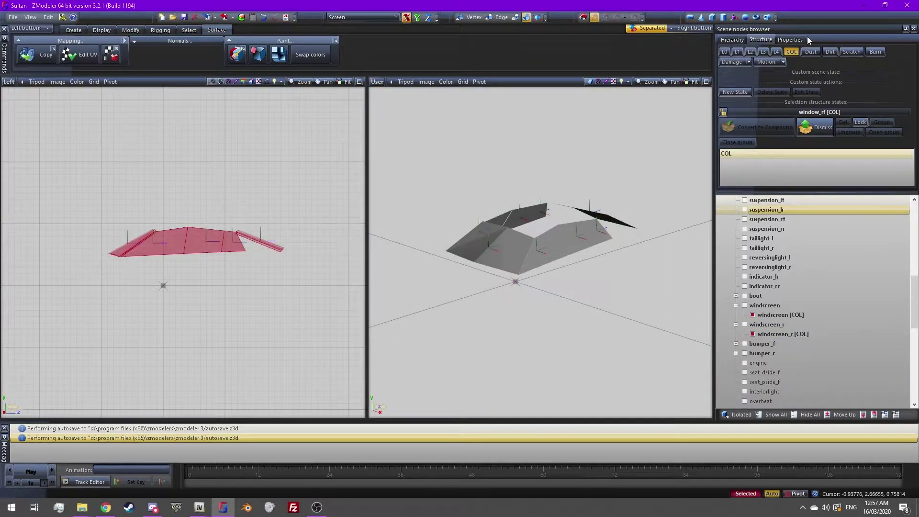
click(792, 40)
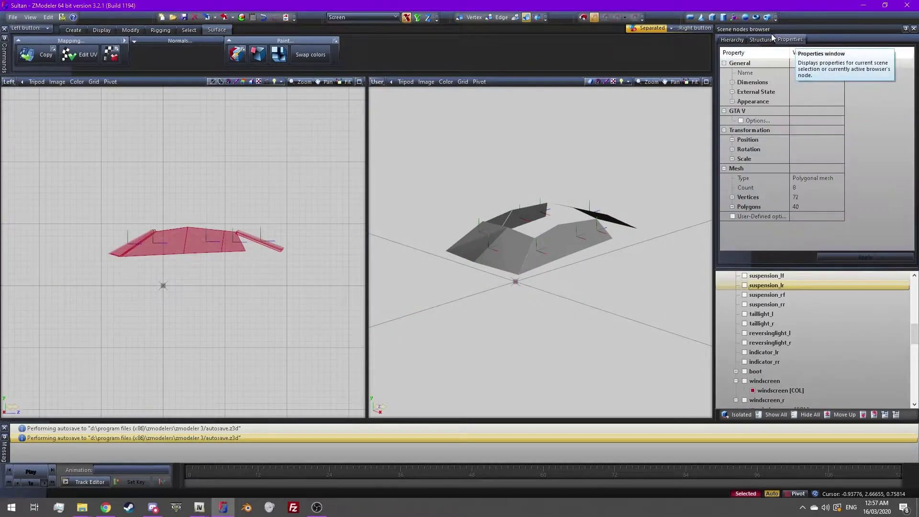
double_click(807, 219)
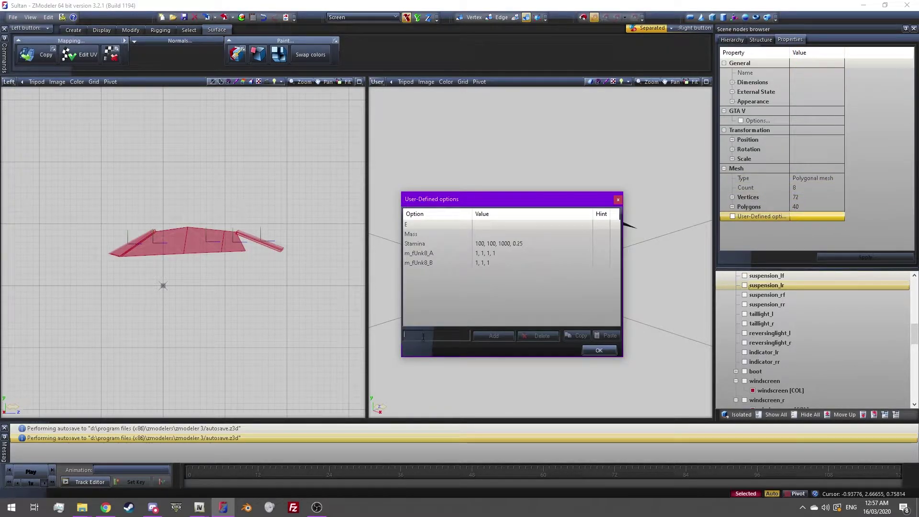
text(Crash)
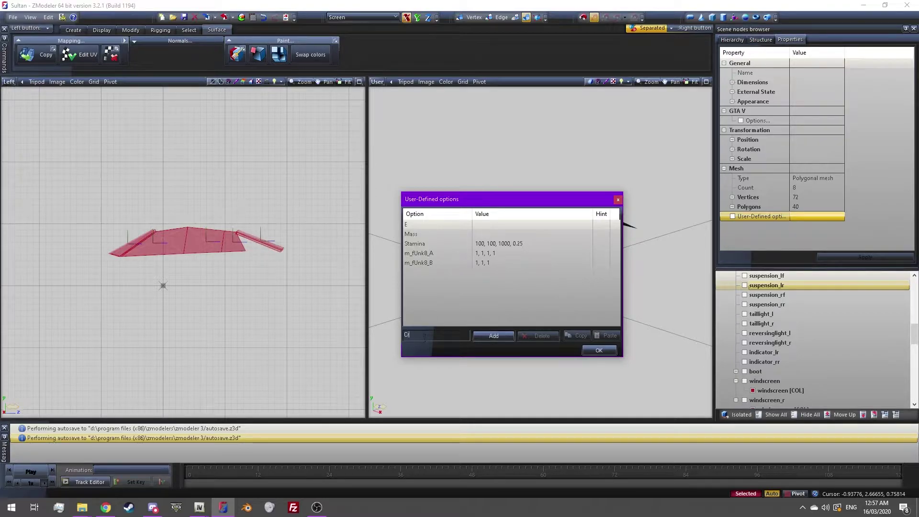
click(493, 336)
click(599, 350)
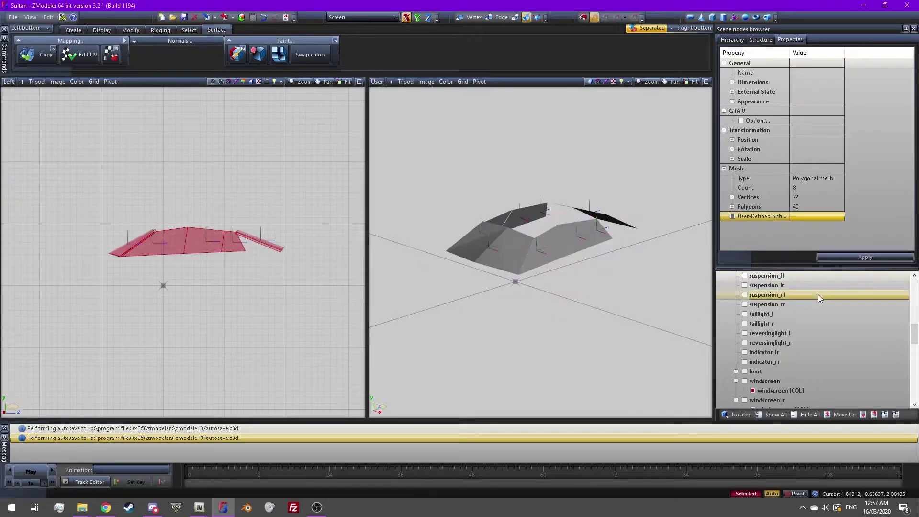
click(853, 258)
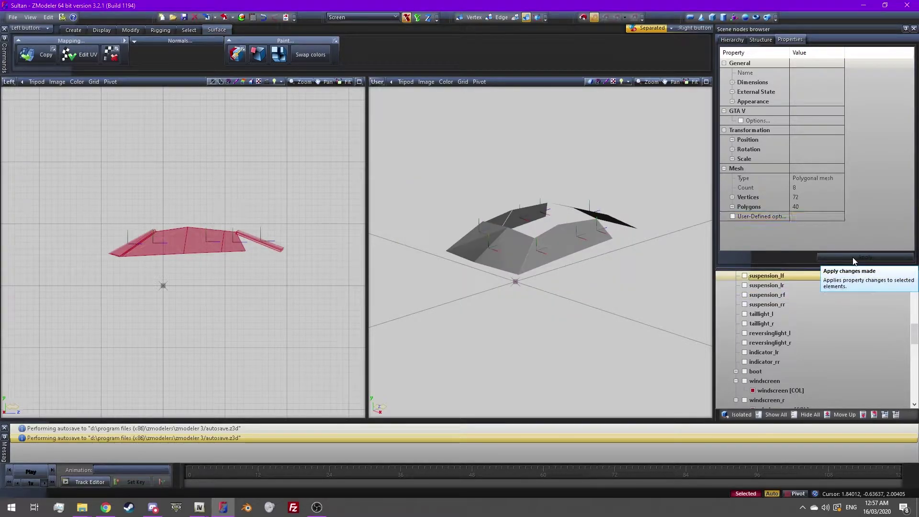
click(626, 82)
click(613, 98)
Hide the windscreen_r, window_rr, window_lr, window_rf, window_lf and misc_a collision meshes.
drag(461, 115, 520, 131)
scroll(826, 369, down, 1)
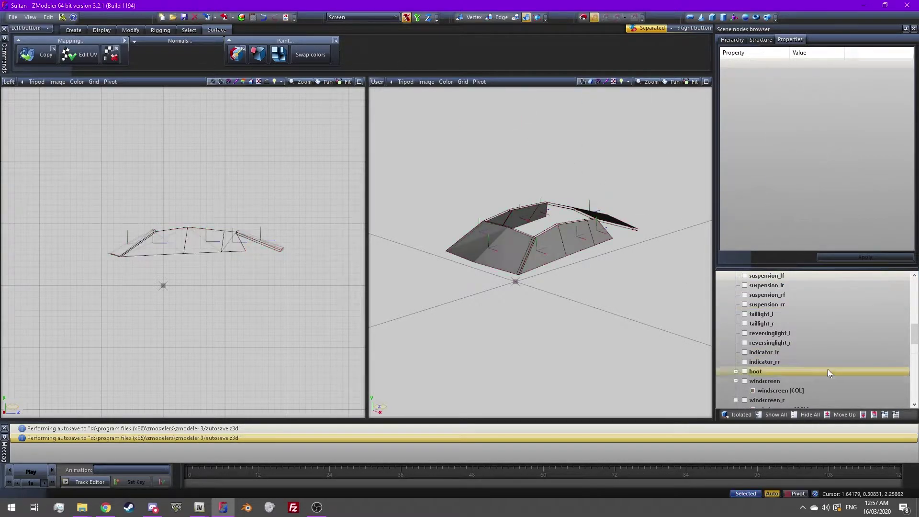
click(735, 372)
click(751, 381)
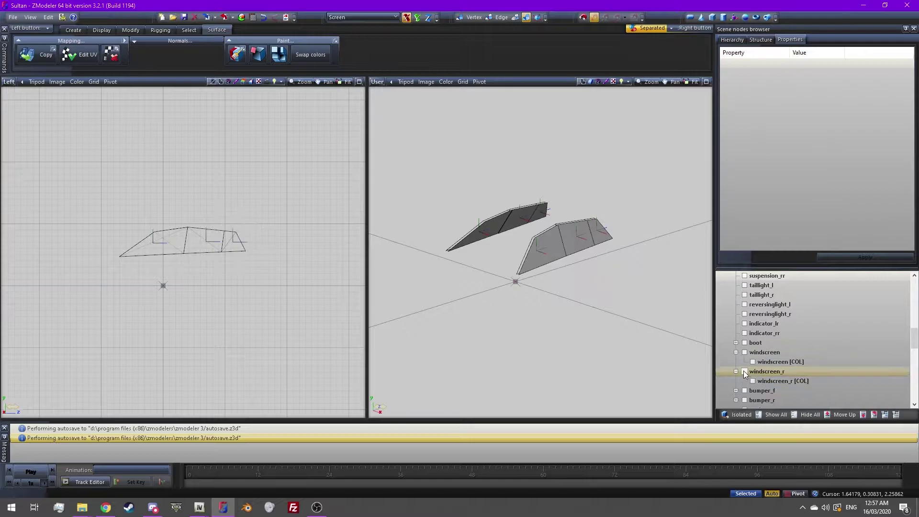
scroll(746, 366, up, 3)
scroll(779, 336, down, 2)
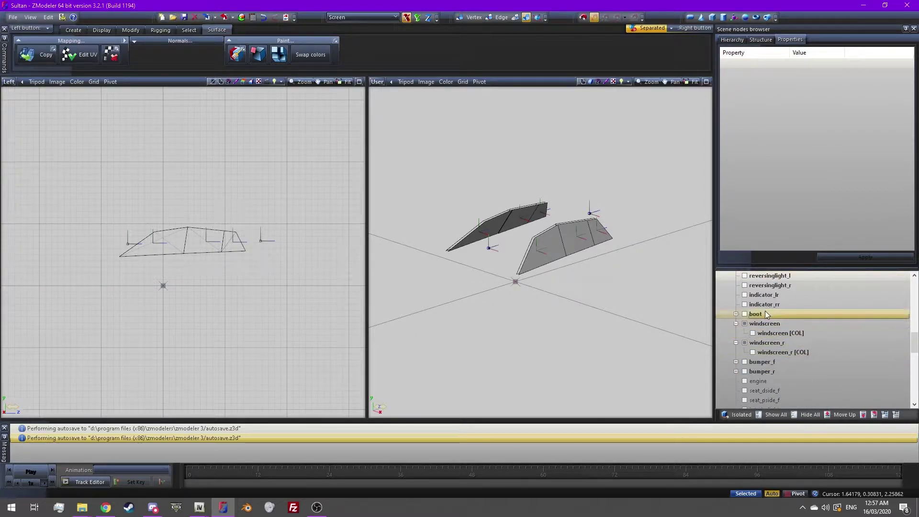
scroll(766, 309, up, 3)
scroll(767, 323, up, 3)
scroll(758, 338, up, 2)
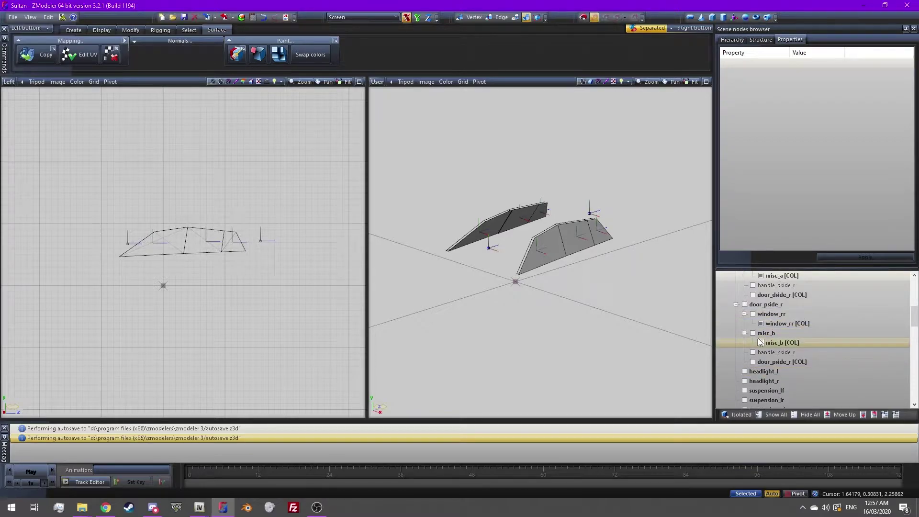
click(752, 314)
scroll(755, 316, up, 2)
click(762, 314)
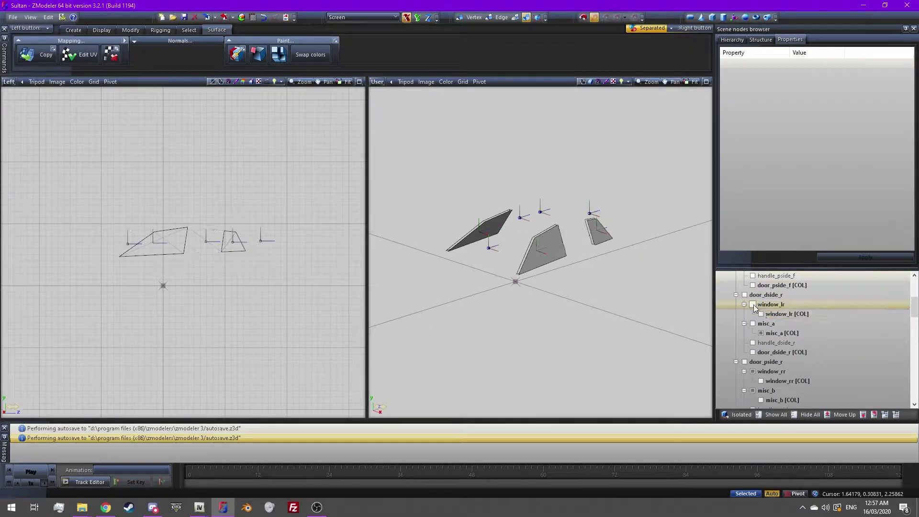
scroll(765, 330, up, 3)
click(761, 352)
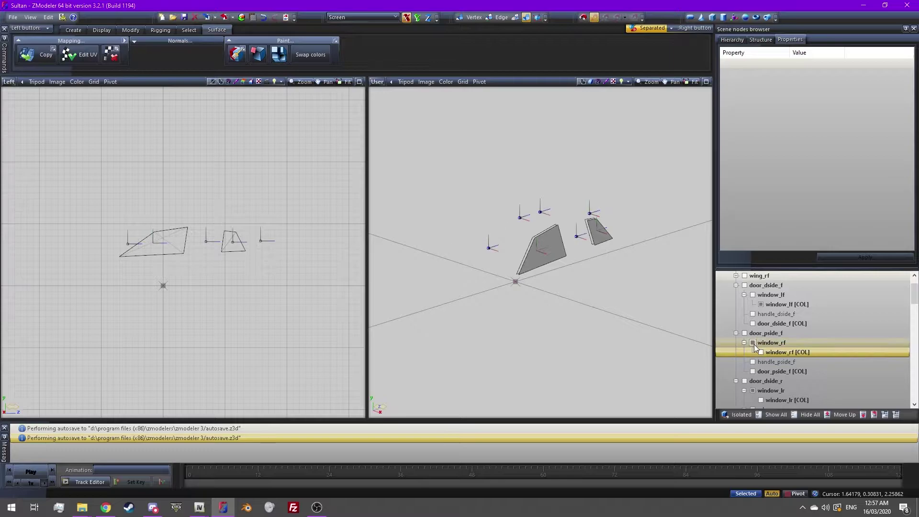
click(761, 304)
scroll(775, 305, up, 1)
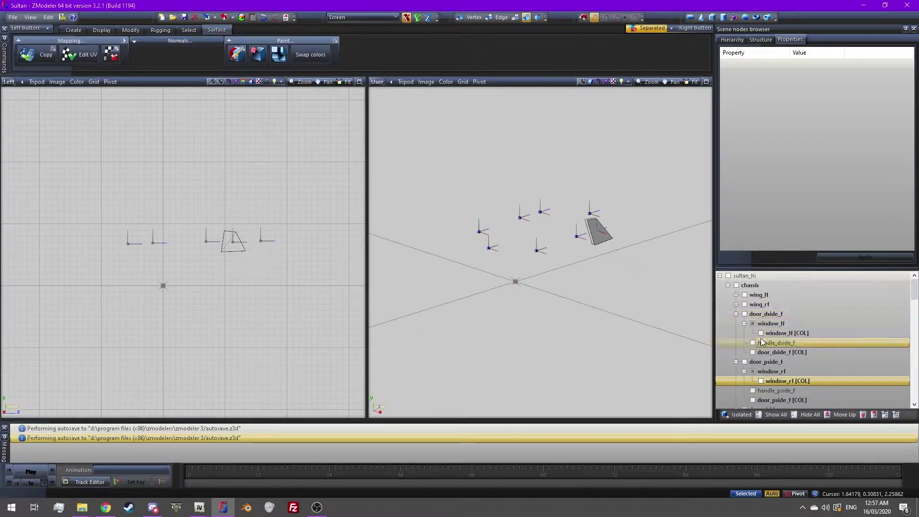
scroll(761, 324, down, 1)
scroll(761, 321, down, 1)
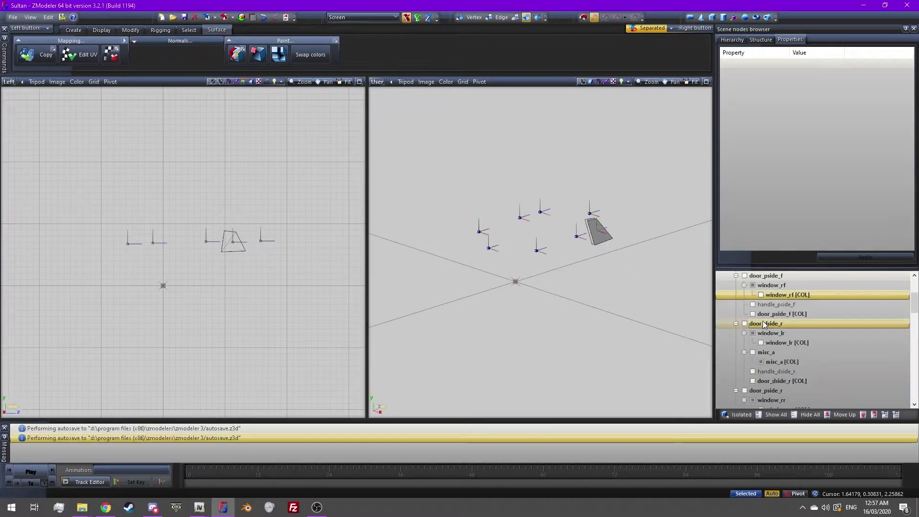
scroll(769, 327, down, 2)
click(761, 333)
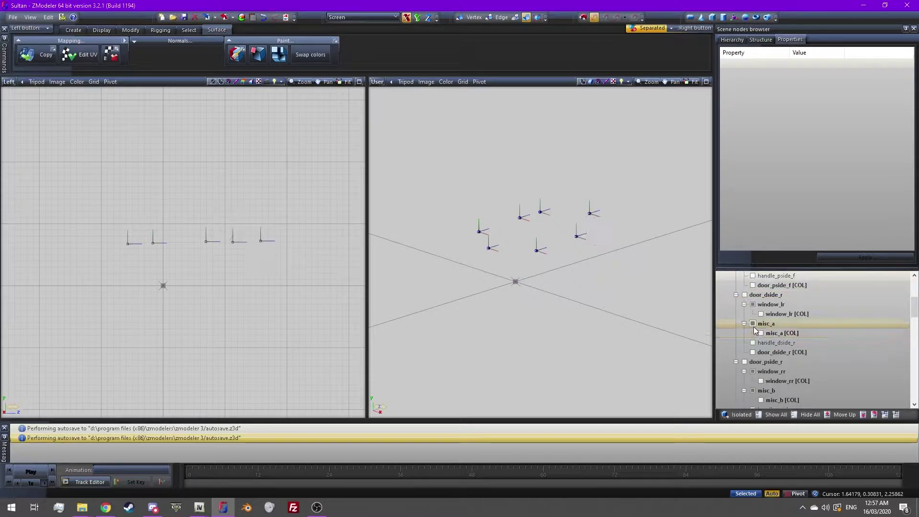
Switch the structure to the L0 detail level and select all visible window meshes.
click(761, 40)
click(725, 52)
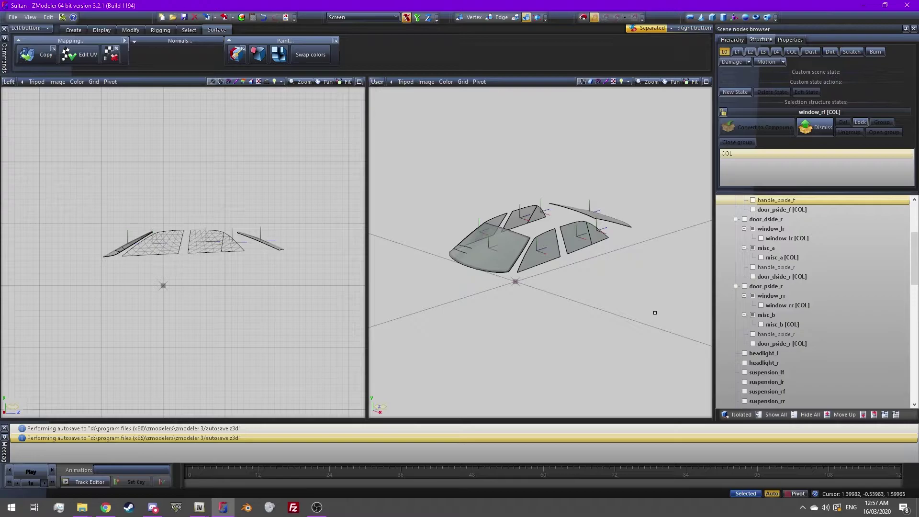
key(ctrl+a)
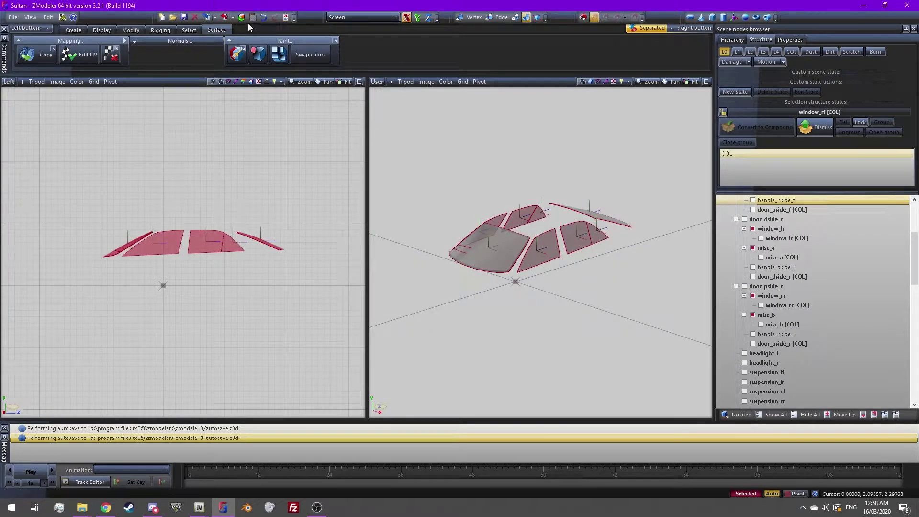
Compare the two vehicle_generic_glasswindows2 materials and open the glass material's properties.
click(237, 54)
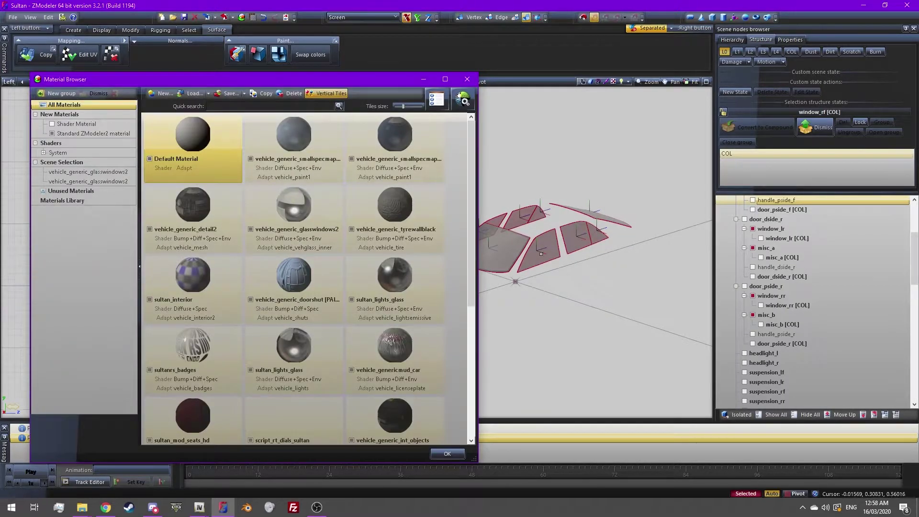
click(120, 171)
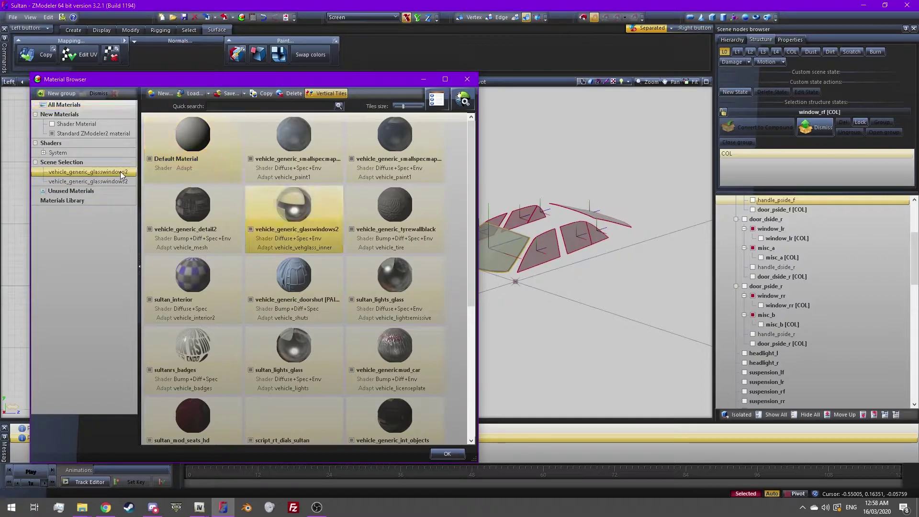
click(113, 181)
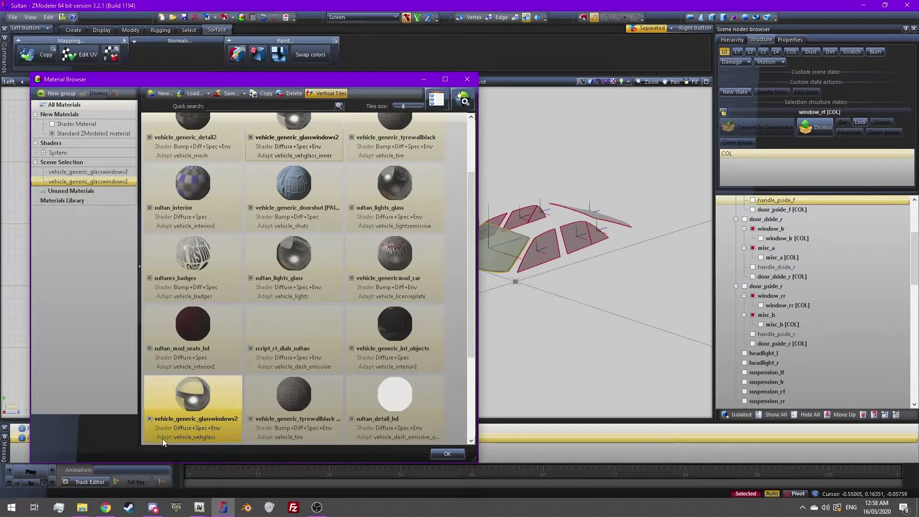
click(100, 173)
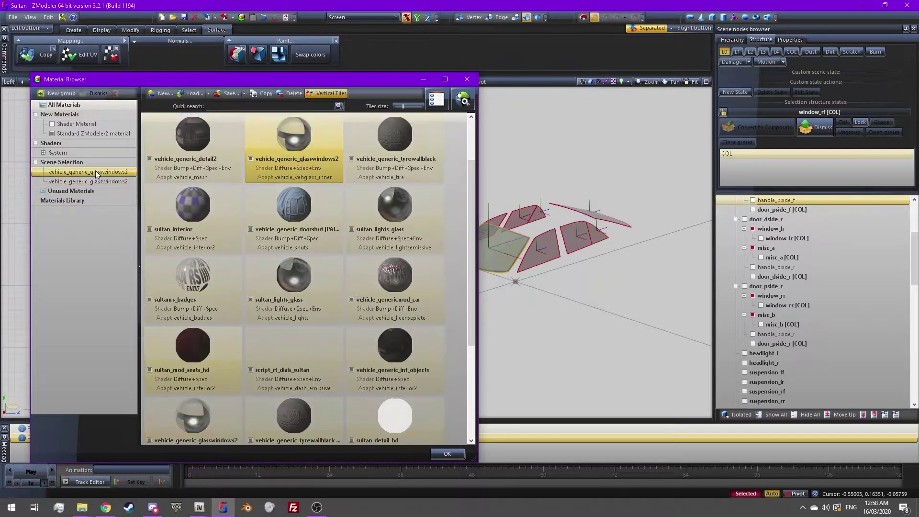
click(79, 181)
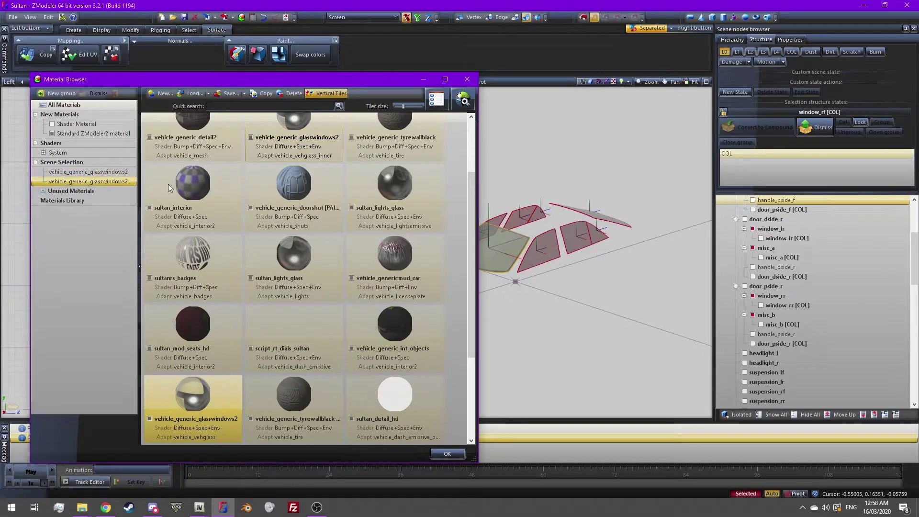
double_click(207, 392)
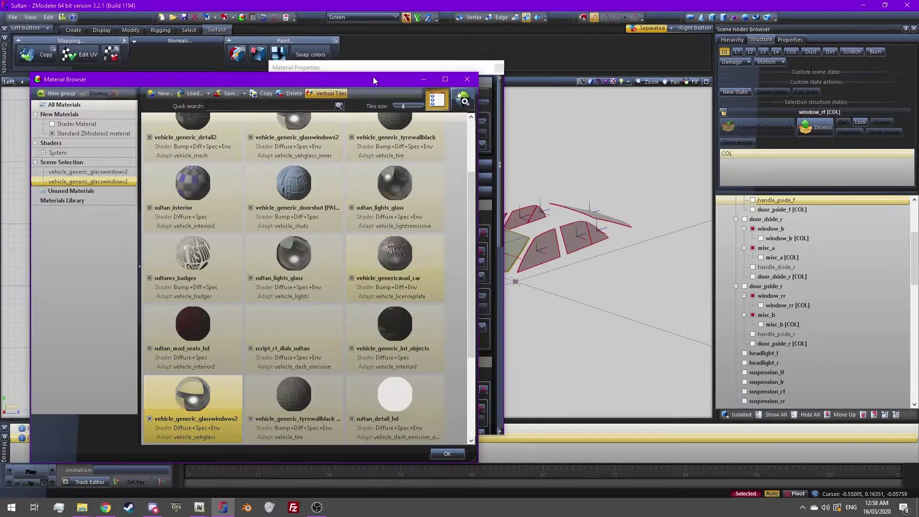
Expand the glass material's User-Defined options and select the Crash entry.
click(394, 179)
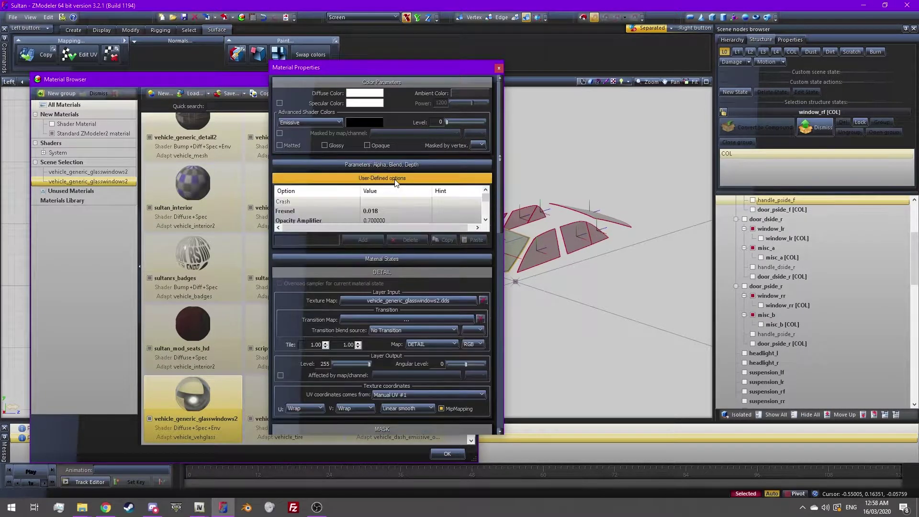
click(326, 202)
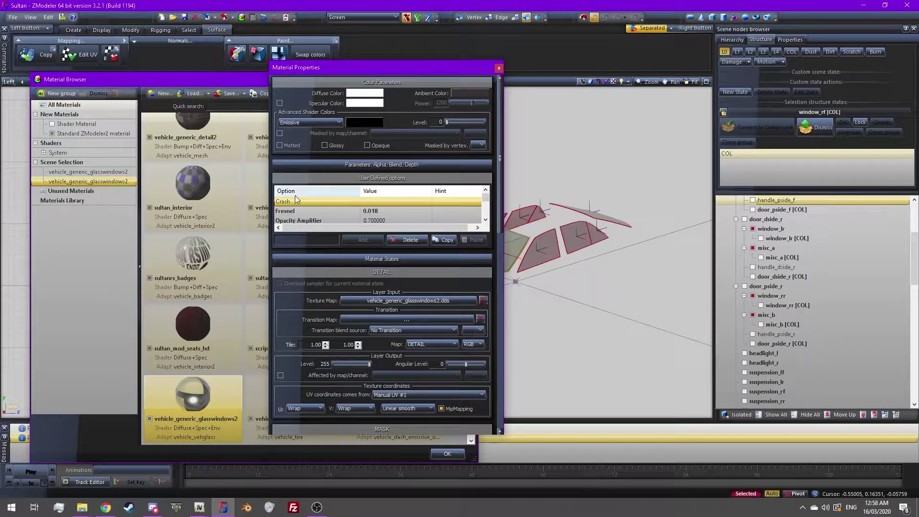
Close the Material Properties window and confirm the Material Browser.
click(498, 70)
click(452, 457)
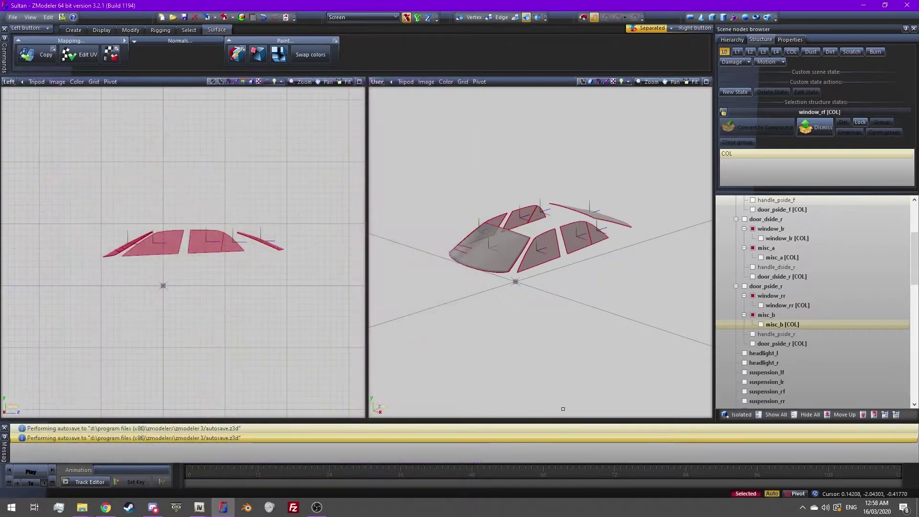
click(809, 307)
scroll(833, 298, down, 5)
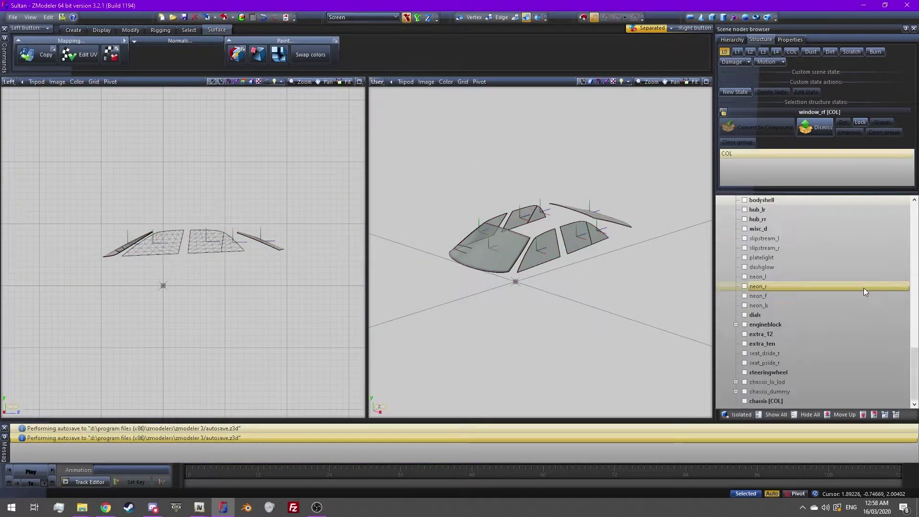
Show all car parts, return to the high-detail LOD, and collapse the tree to sultan_hi.
click(774, 414)
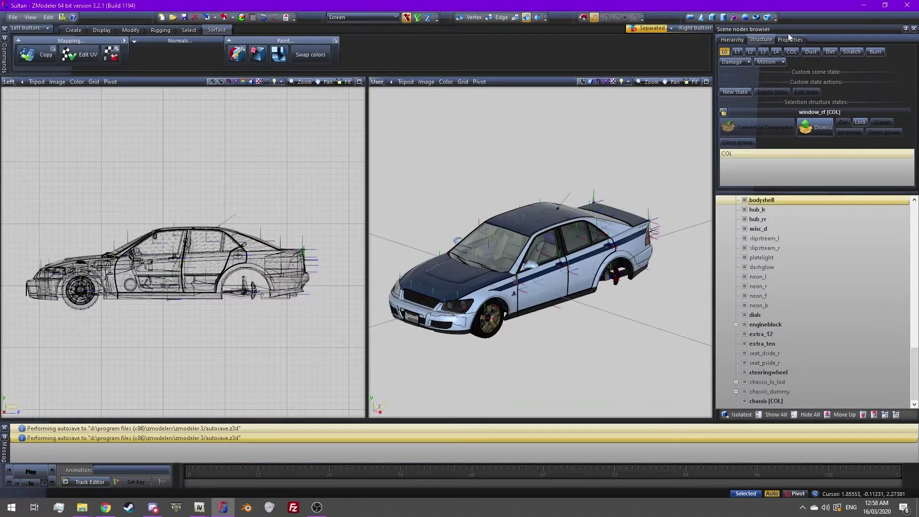
click(750, 52)
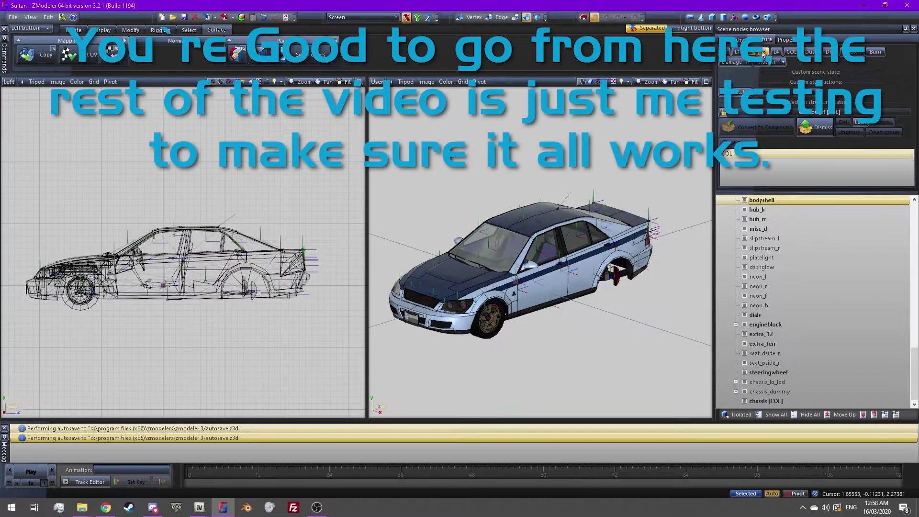
click(762, 53)
click(725, 52)
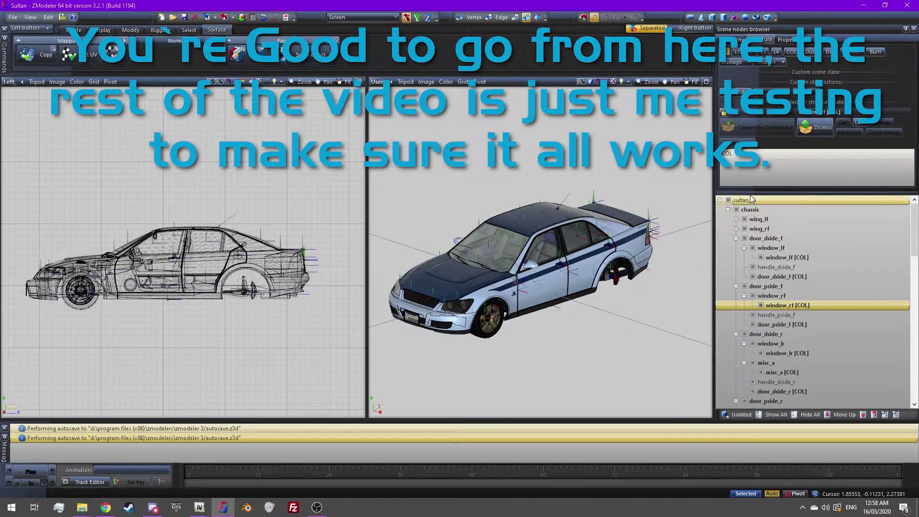
double_click(745, 201)
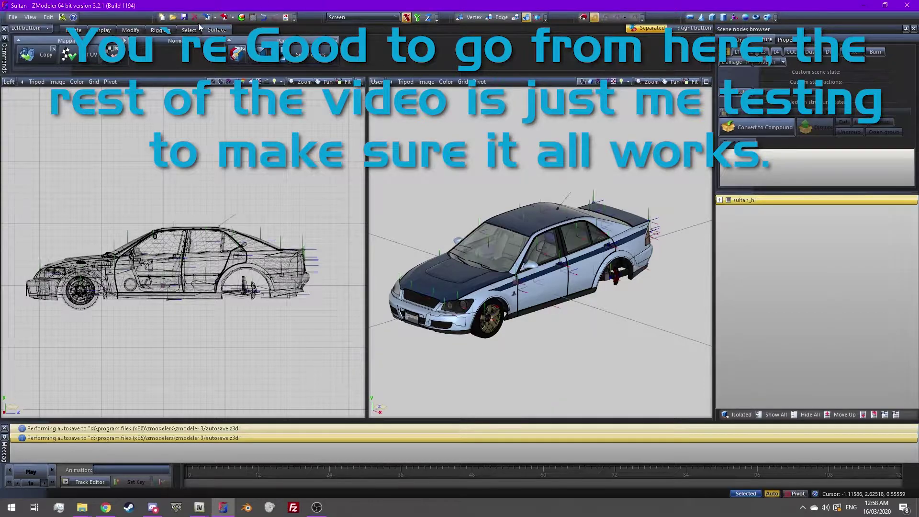
Export the highest-detail sultan_hi.yft as a GTA Rage model into the Sultan Exported folder.
click(226, 17)
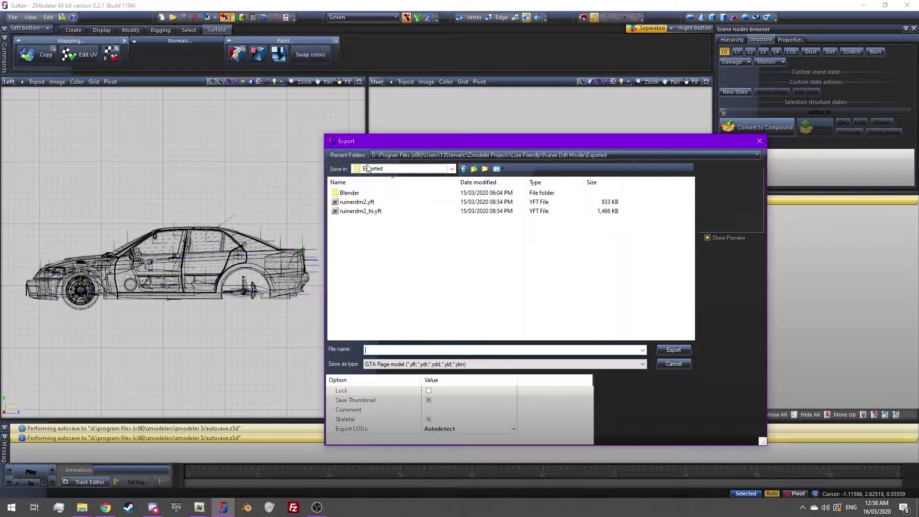
click(402, 169)
click(391, 338)
scroll(402, 275, down, 3)
scroll(392, 269, down, 2)
scroll(380, 260, down, 1)
scroll(381, 261, up, 3)
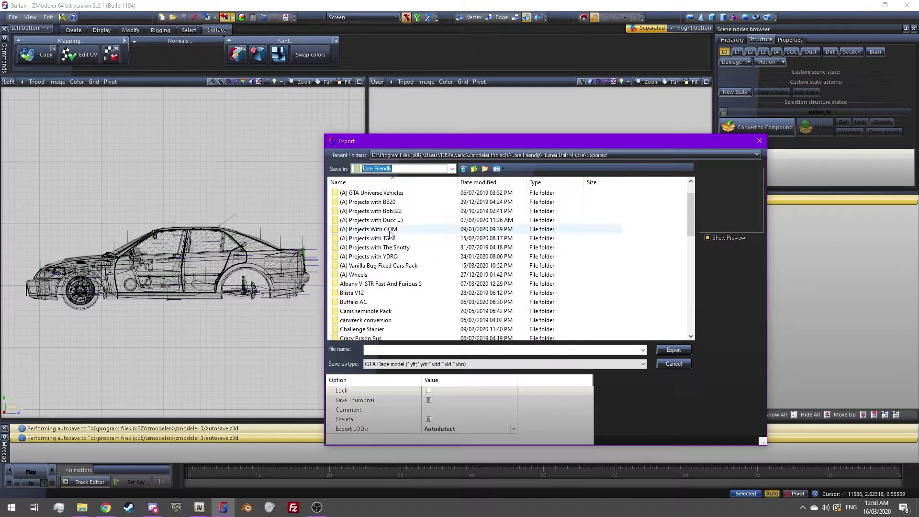
double_click(381, 271)
double_click(349, 195)
double_click(359, 202)
click(373, 364)
click(430, 389)
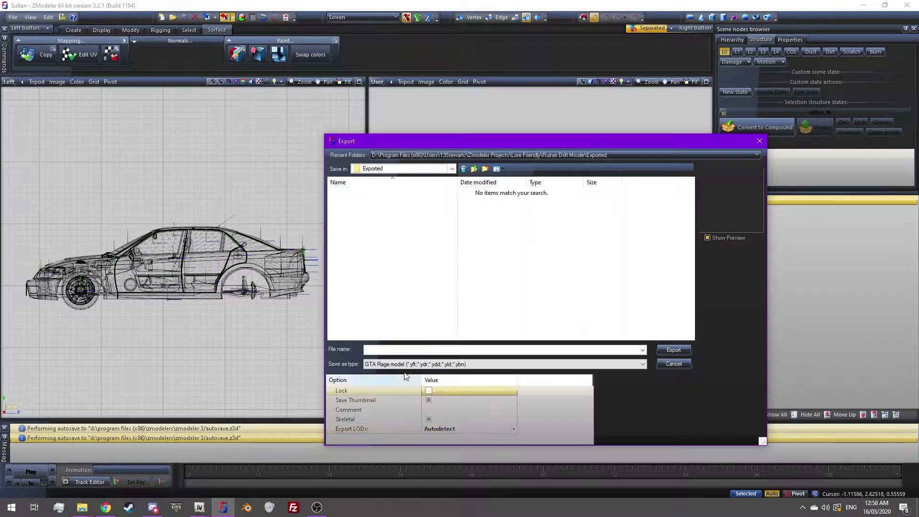
drag(438, 140, 296, 97)
text(s)
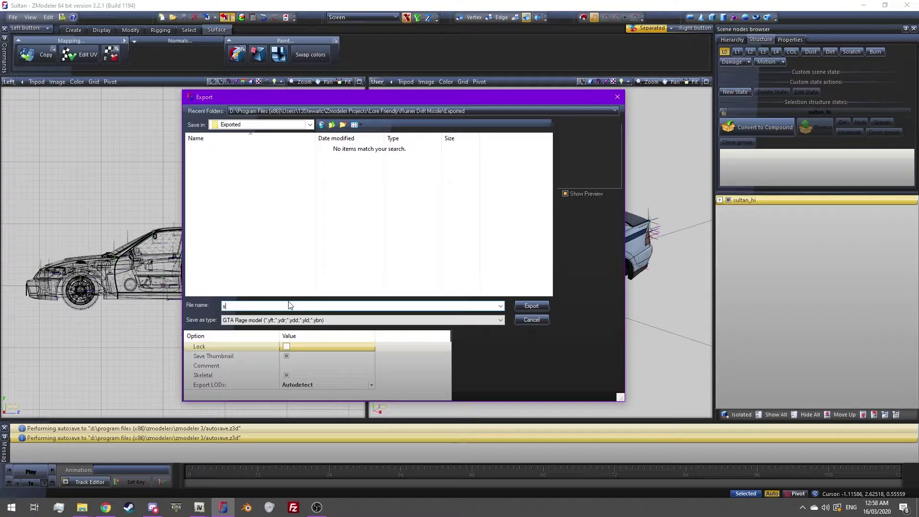
text(ultan_hi)
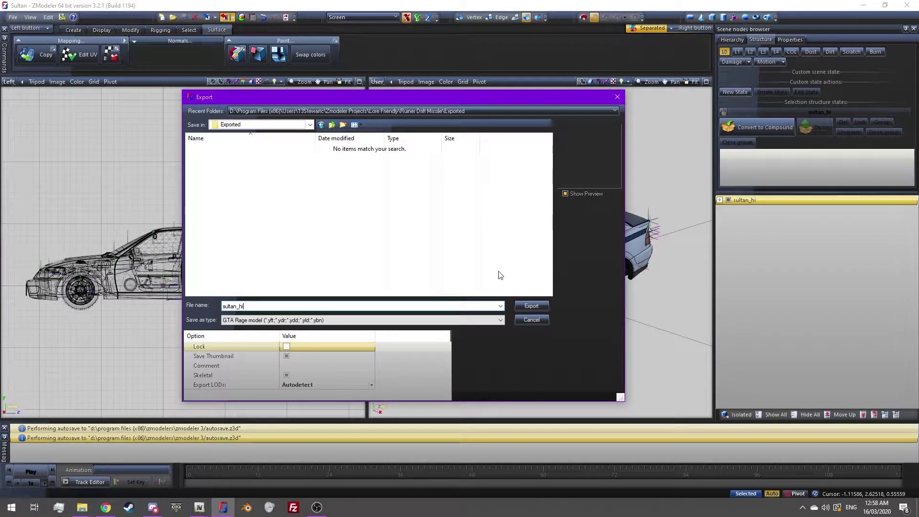
click(542, 308)
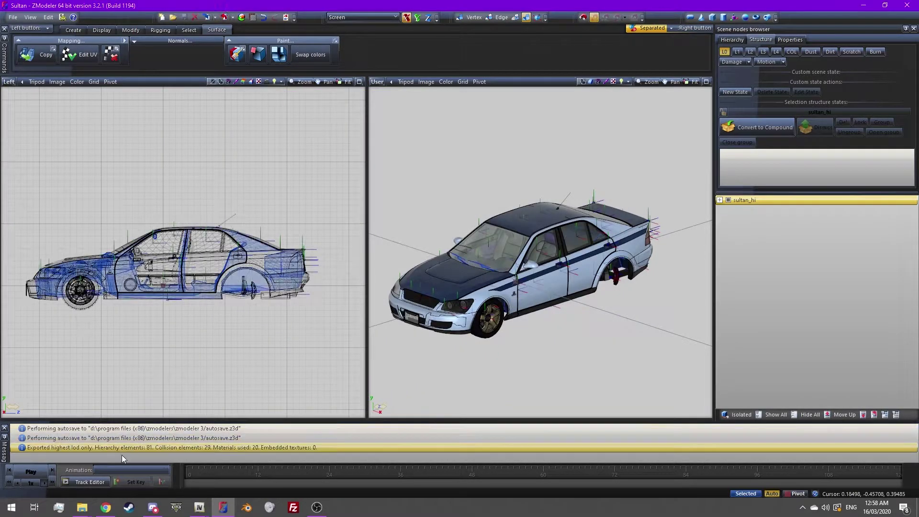
Export the remaining detail levels as sultan.yft into the same folder.
click(733, 235)
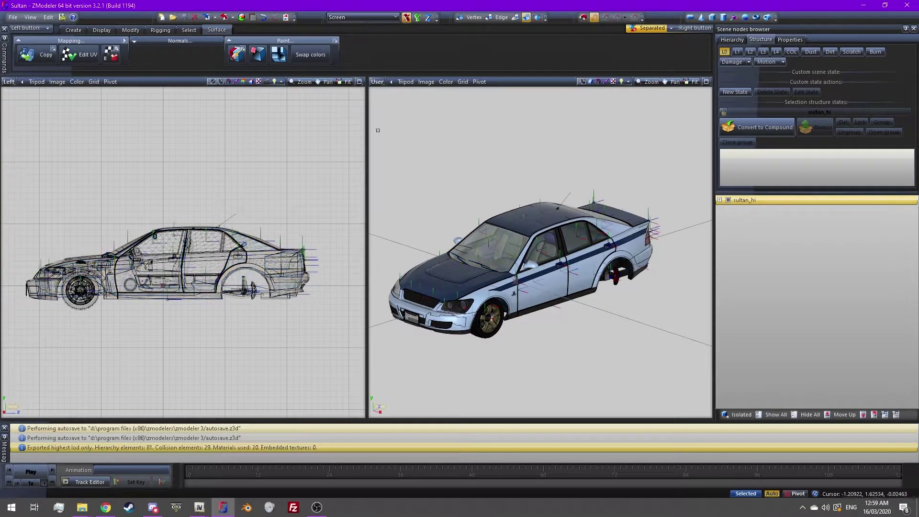
click(224, 17)
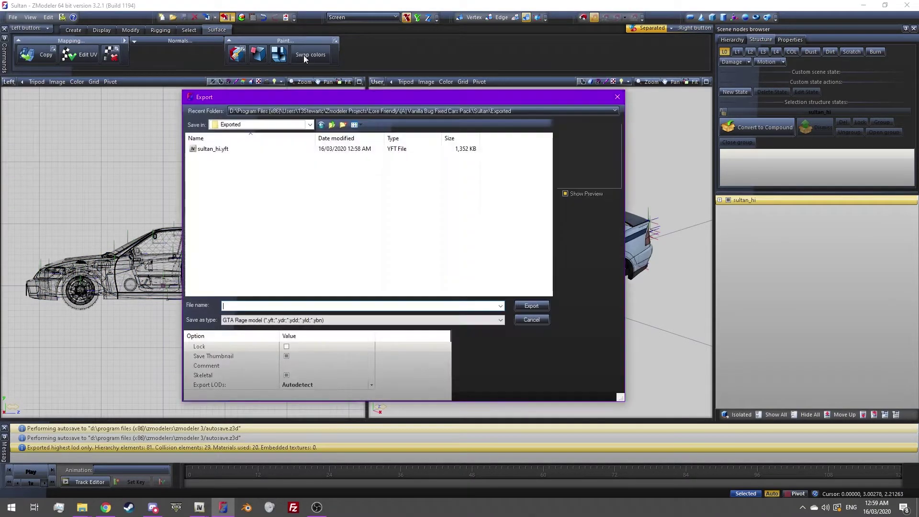
click(216, 149)
click(240, 307)
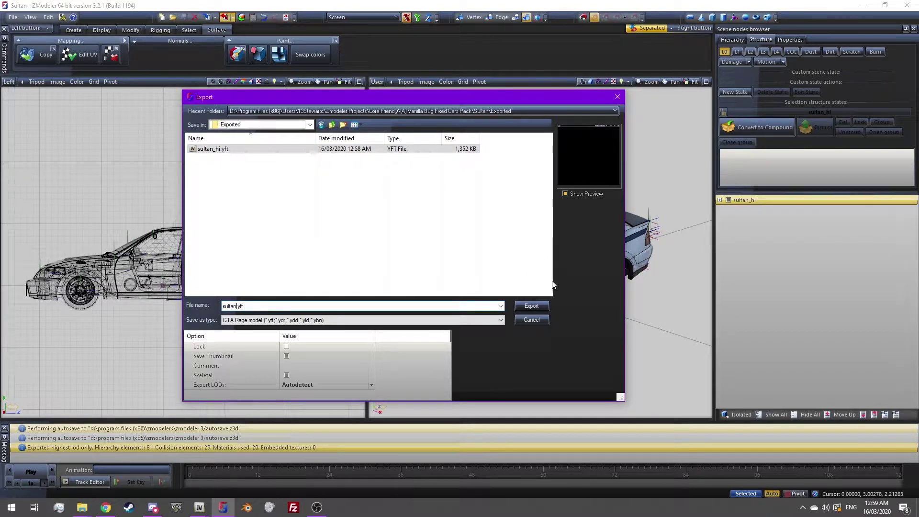
click(534, 305)
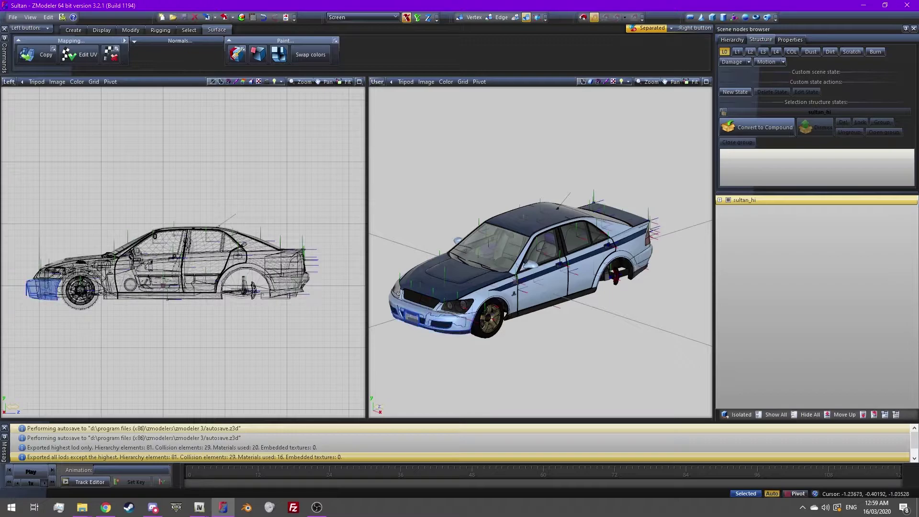
mouse_move(199, 507)
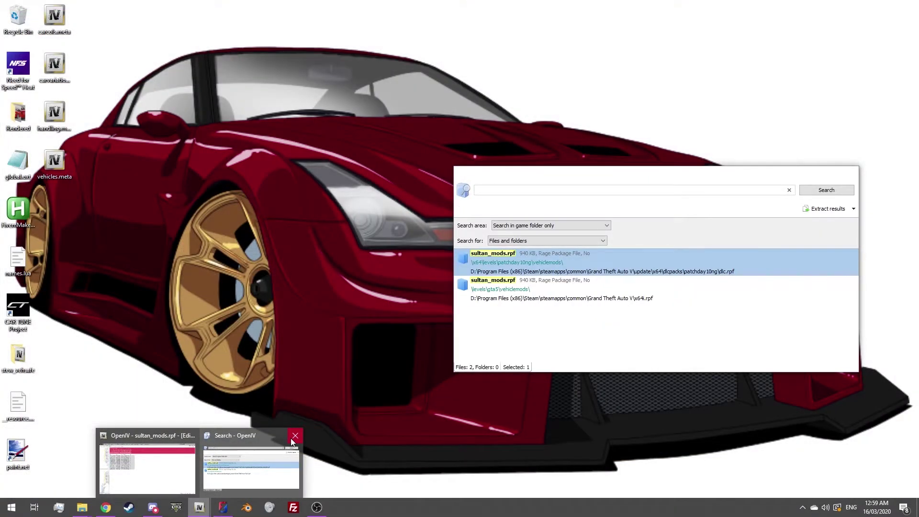
Close the search window and navigate OpenIV to mods > update > x64 > dlcpacks.
click(294, 436)
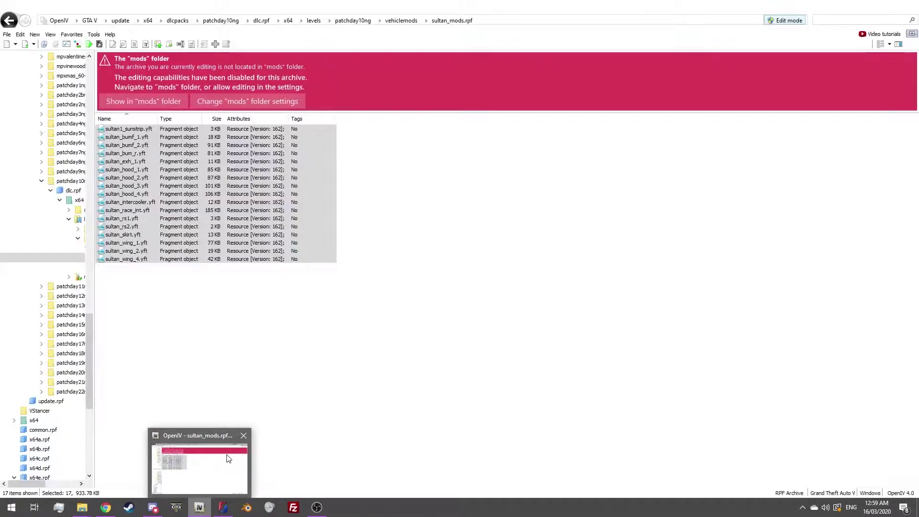
click(228, 458)
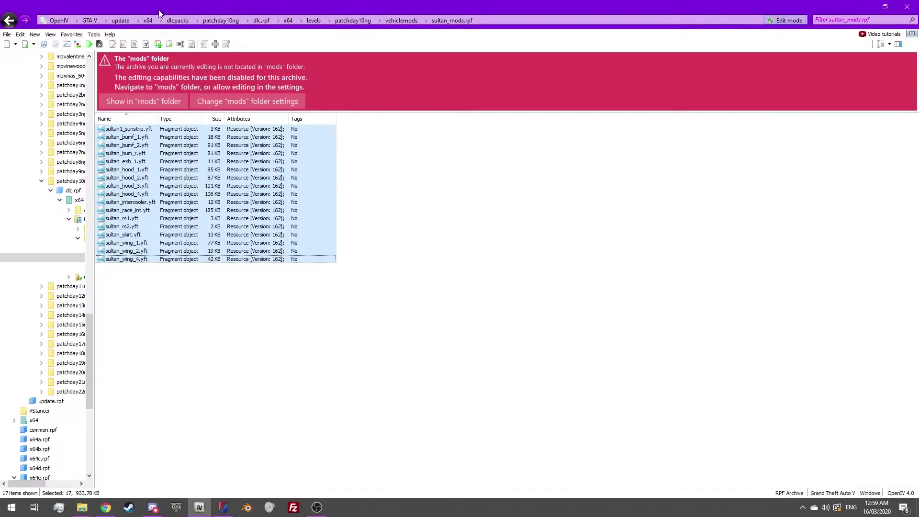
click(121, 20)
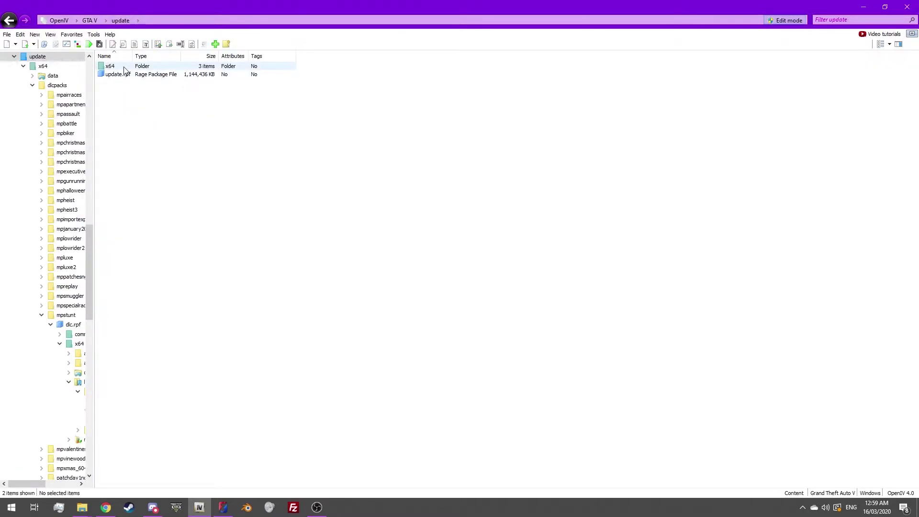
double_click(120, 66)
click(90, 20)
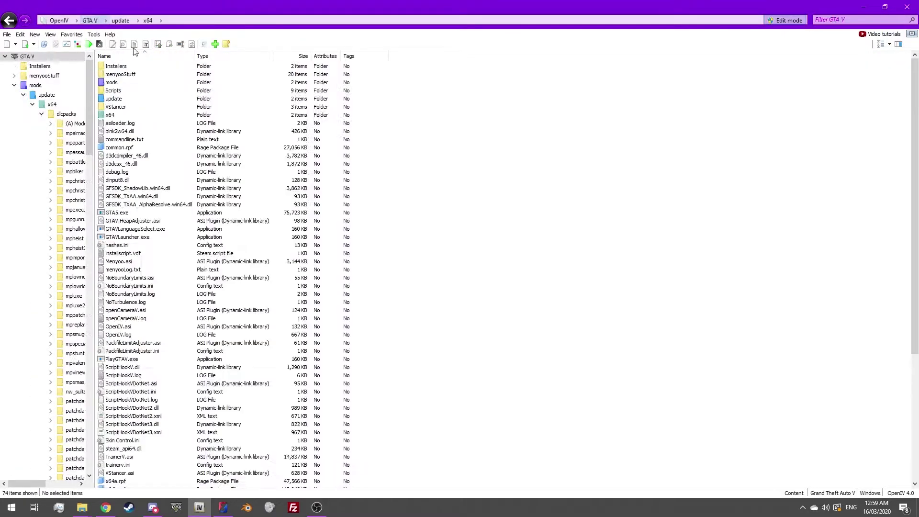
double_click(113, 82)
click(124, 70)
double_click(124, 70)
double_click(124, 67)
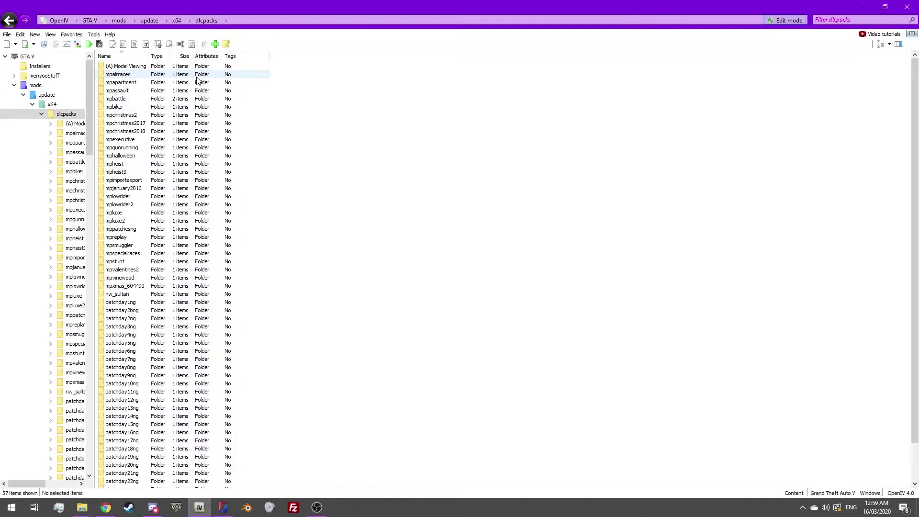
scroll(362, 286, down, 2)
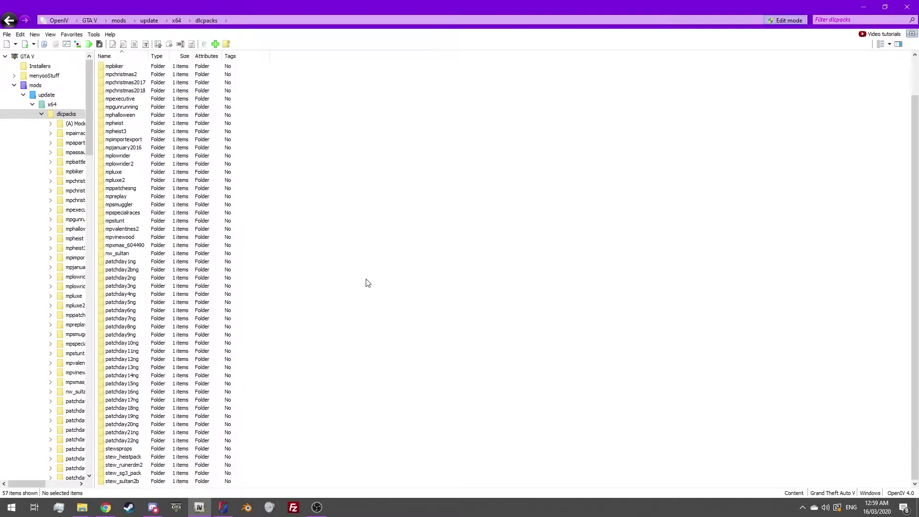
Open patchday22ng's dlc.rpf and go through x64, levels and gta5 into vehicles.rpf.
double_click(123, 440)
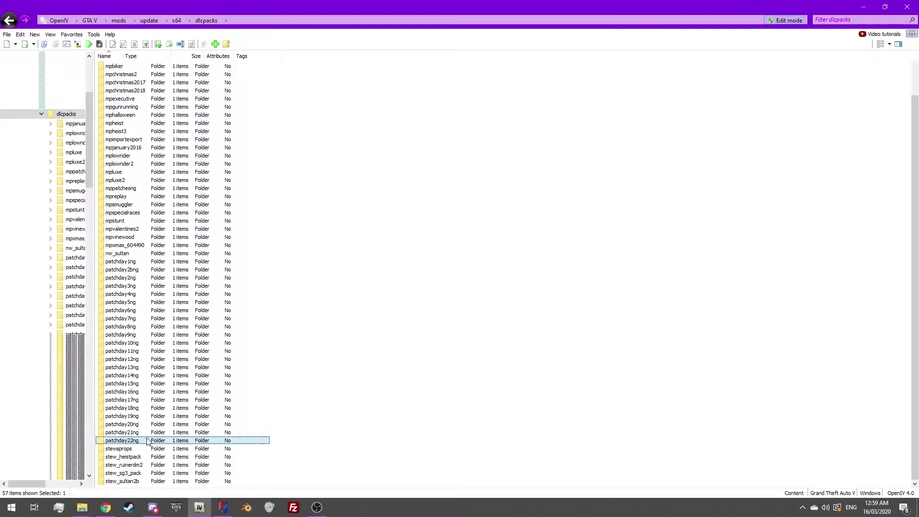
double_click(144, 71)
double_click(138, 74)
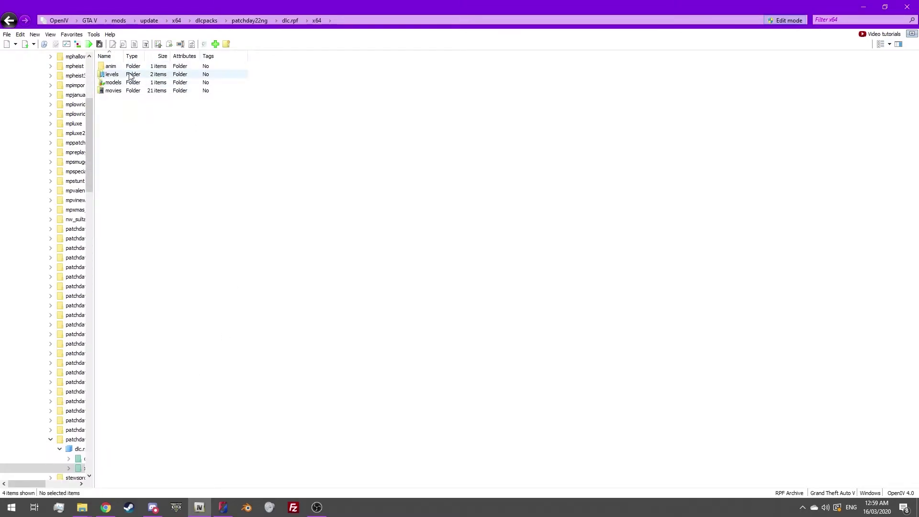
double_click(131, 75)
double_click(125, 67)
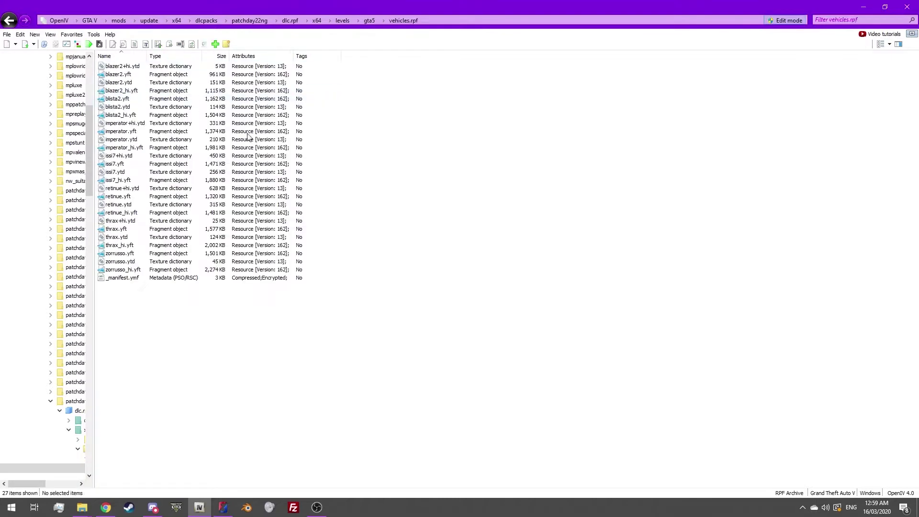
mouse_move(82, 508)
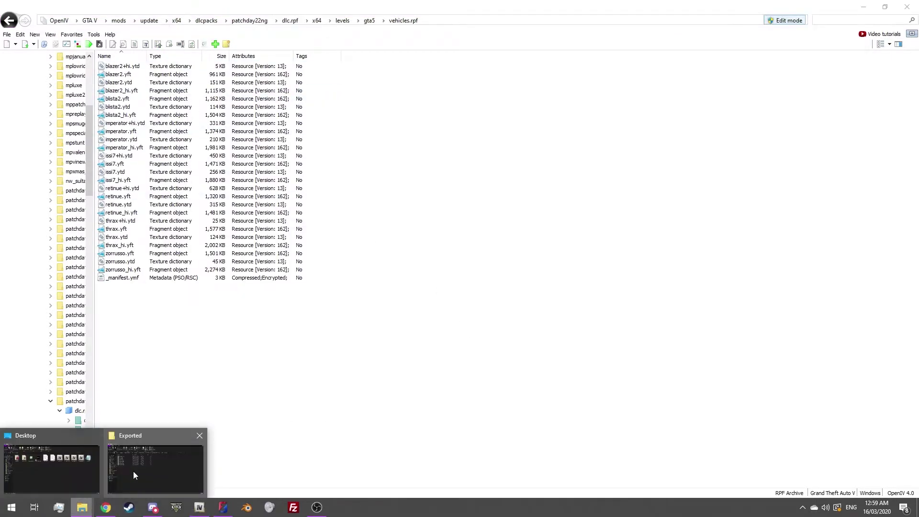
Add sultan.yft and sultan_hi.yft from the Exported folder into vehicles.rpf.
click(133, 472)
click(126, 204)
drag(258, 80, 609, 84)
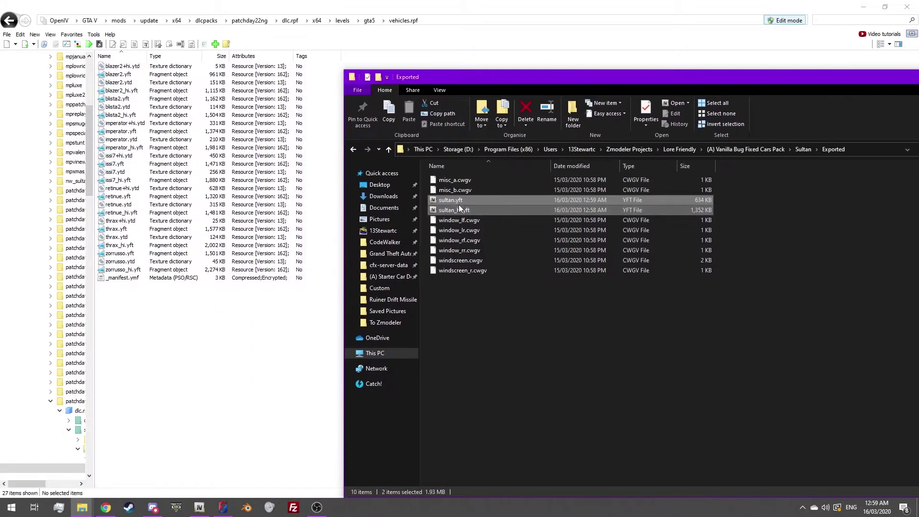
click(734, 235)
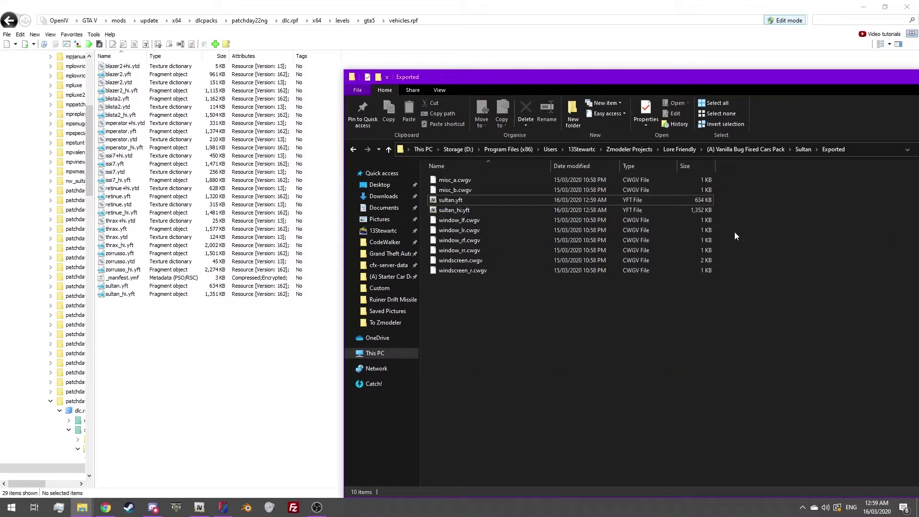
Copy sultan.ytd and sultan+hi.ytd from the Models folder into the Exported folder.
click(801, 150)
double_click(487, 198)
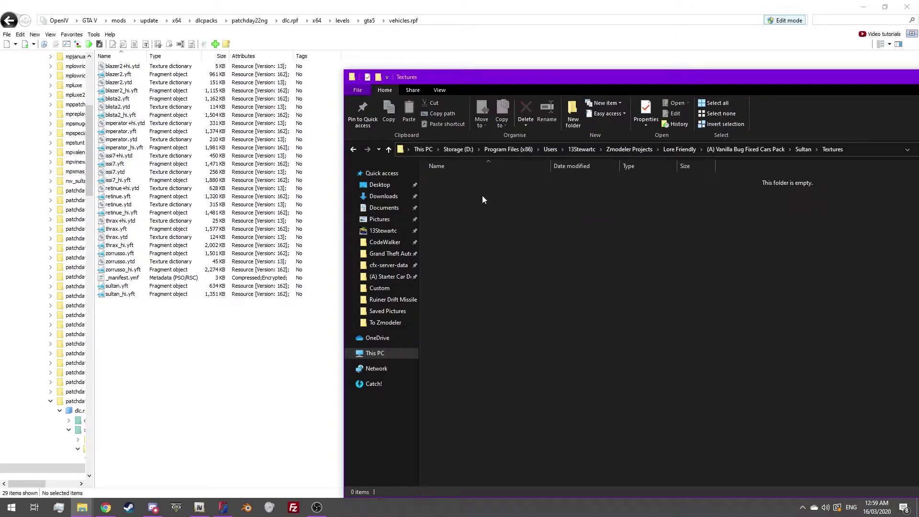
click(782, 151)
double_click(490, 180)
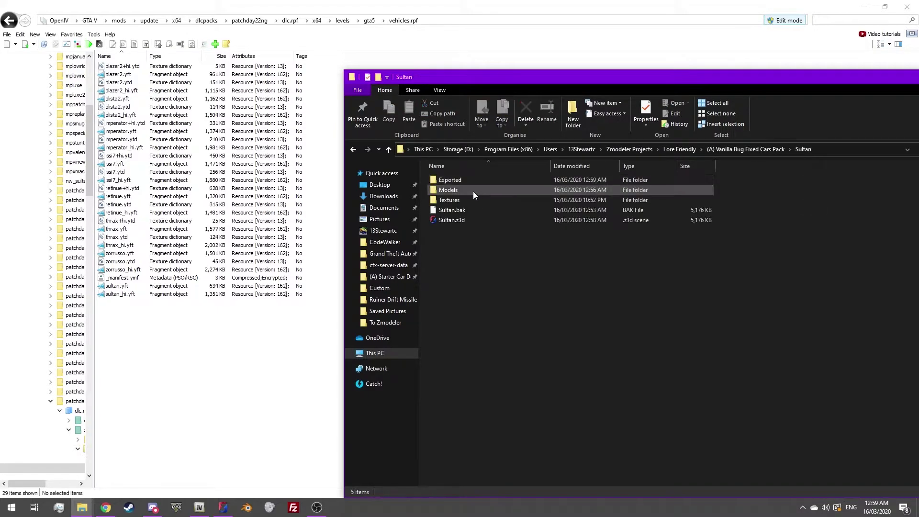
double_click(451, 190)
click(470, 192)
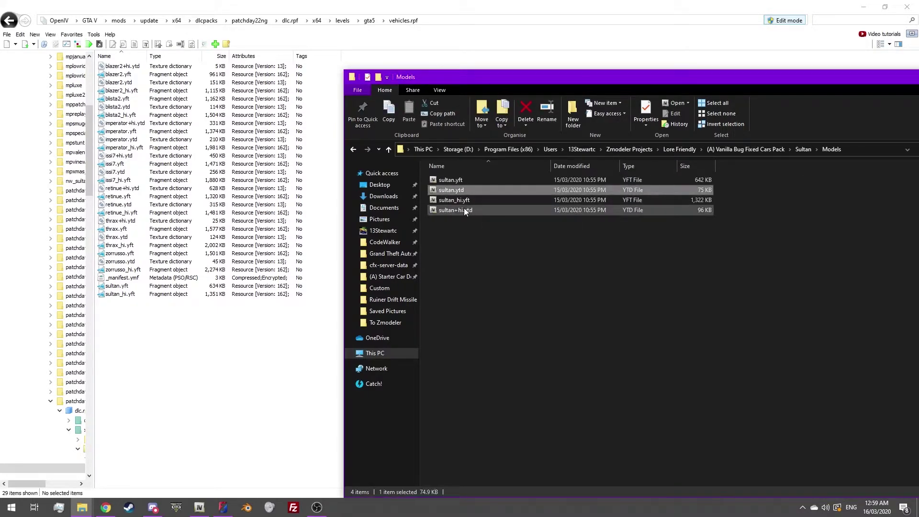
ctrl+click(464, 209)
click(801, 149)
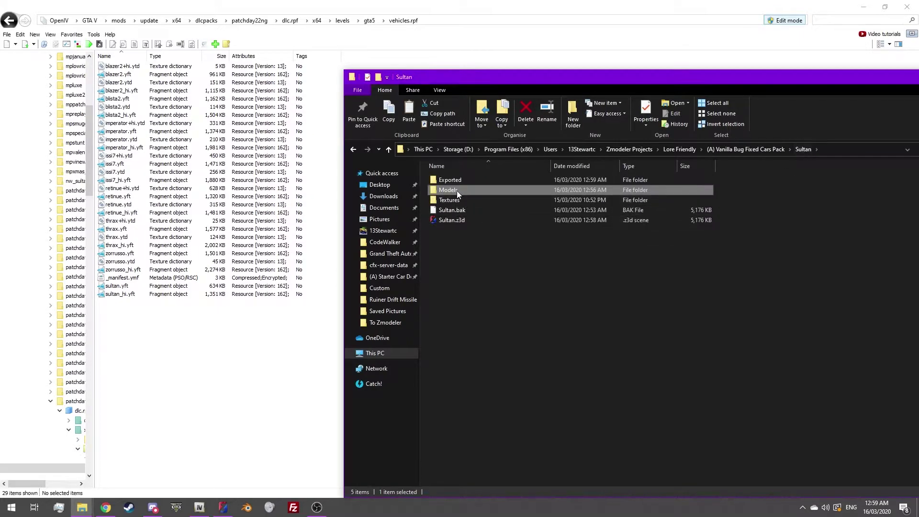
double_click(456, 179)
key(ctrl+v)
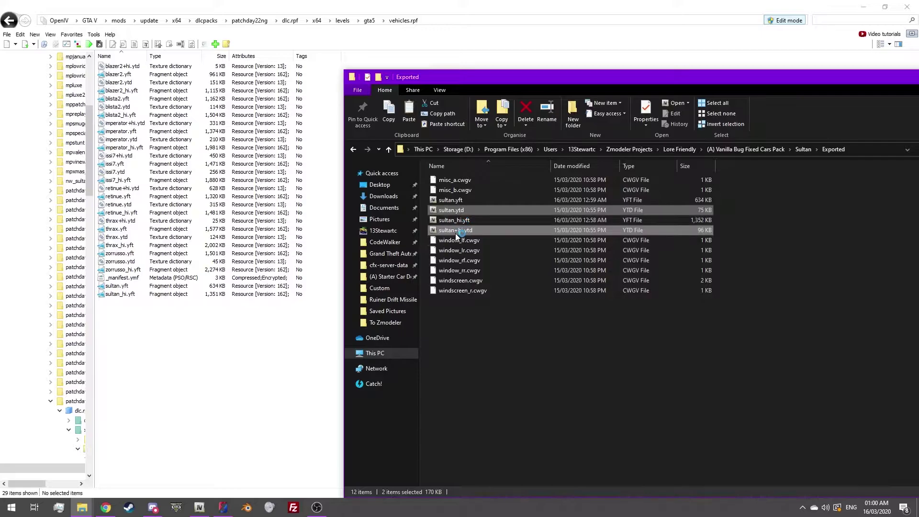
Add both texture dictionaries to vehicles.rpf and minimise the Explorer window.
drag(452, 231, 239, 345)
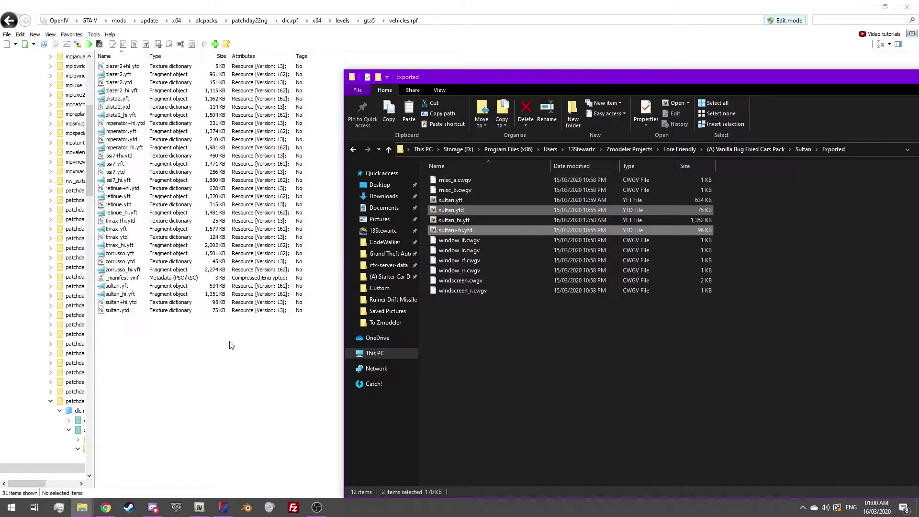
click(741, 242)
drag(572, 77, 758, 85)
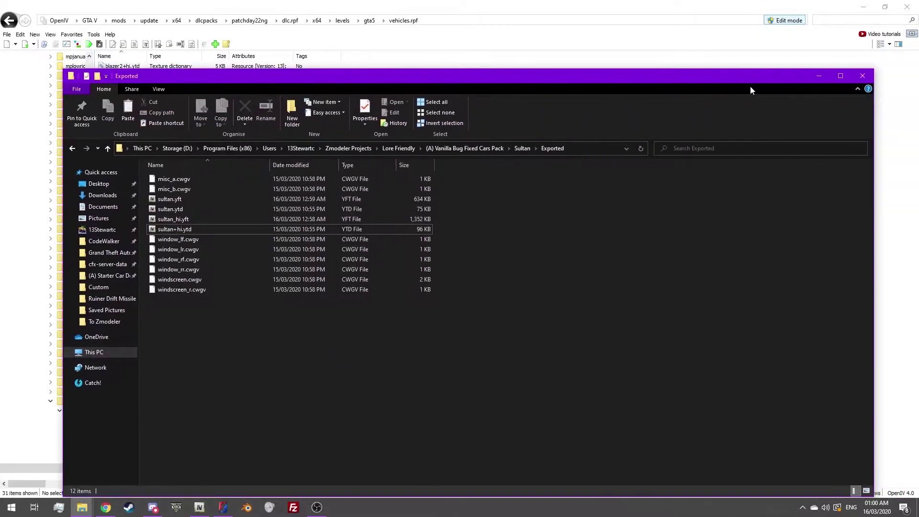
click(818, 76)
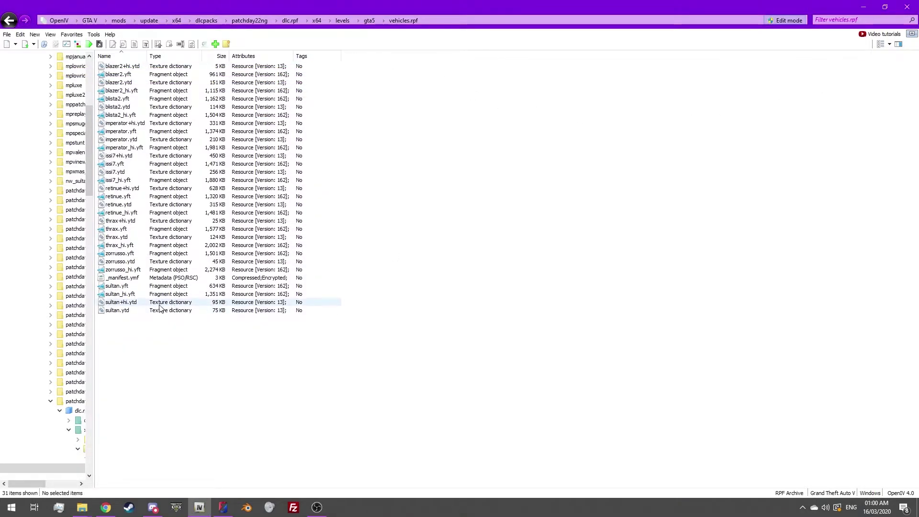
click(117, 293)
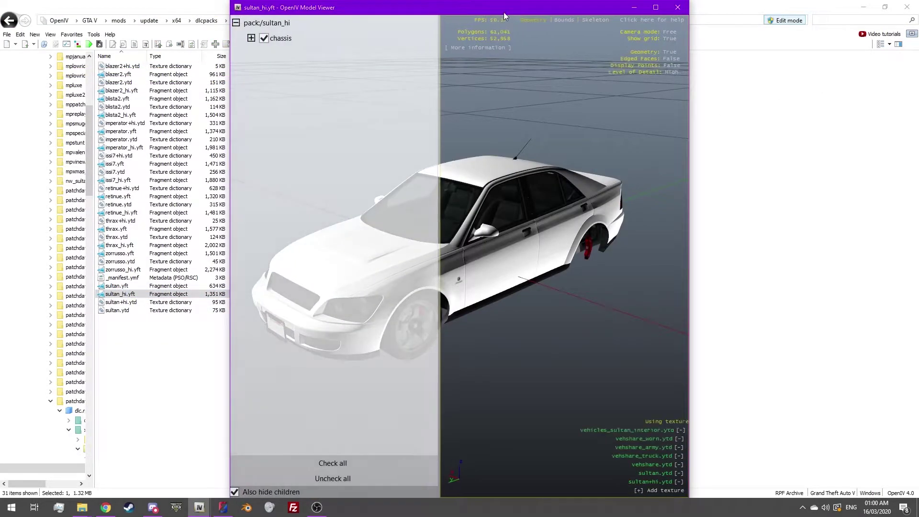
double_click(504, 12)
scroll(636, 213, up, 3)
scroll(581, 245, up, 3)
scroll(547, 261, up, 3)
scroll(553, 243, up, 3)
mouse_move(504, 239)
mouse_down()
mouse_move(680, 243)
mouse_move(632, 236)
mouse_move(635, 246)
mouse_move(535, 218)
mouse_up()
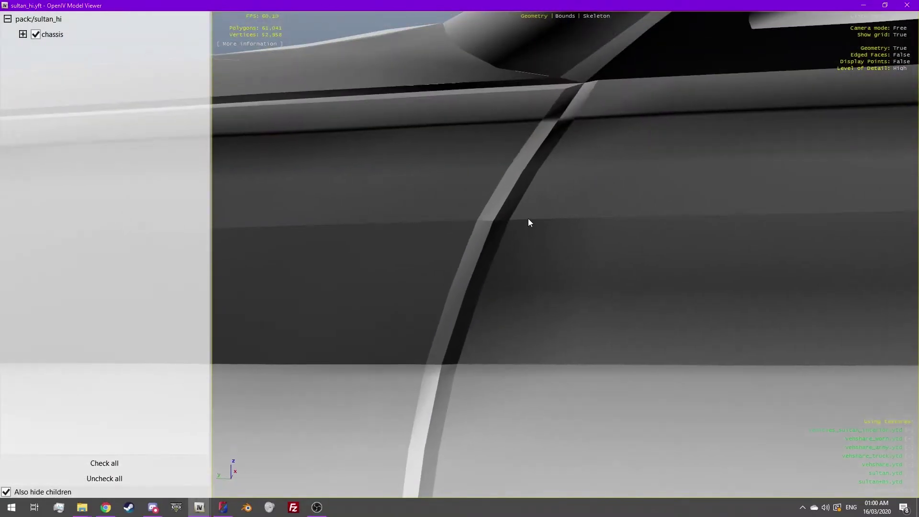
scroll(496, 257, down, 5)
mouse_move(540, 266)
mouse_down()
mouse_move(460, 274)
mouse_move(419, 262)
mouse_move(485, 254)
mouse_move(390, 259)
mouse_move(556, 266)
mouse_move(404, 227)
mouse_move(470, 224)
mouse_up()
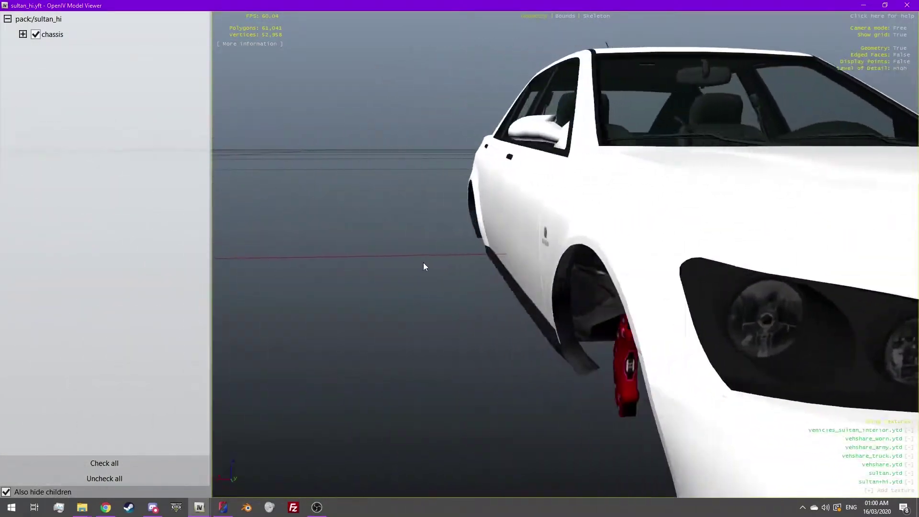
scroll(469, 248, up, 3)
scroll(469, 252, down, 3)
scroll(470, 224, up, 3)
scroll(331, 288, up, 2)
scroll(418, 264, down, 3)
scroll(589, 282, down, 2)
drag(418, 265, 654, 293)
scroll(604, 289, down, 2)
scroll(654, 292, up, 2)
Close the model viewer and start Grand Theft Auto V from Steam's taskbar jump list.
click(907, 6)
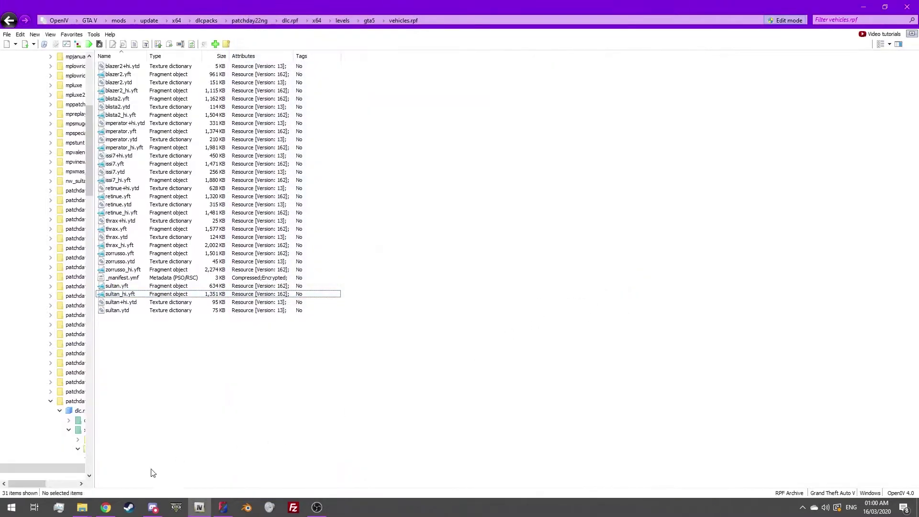
right_click(132, 509)
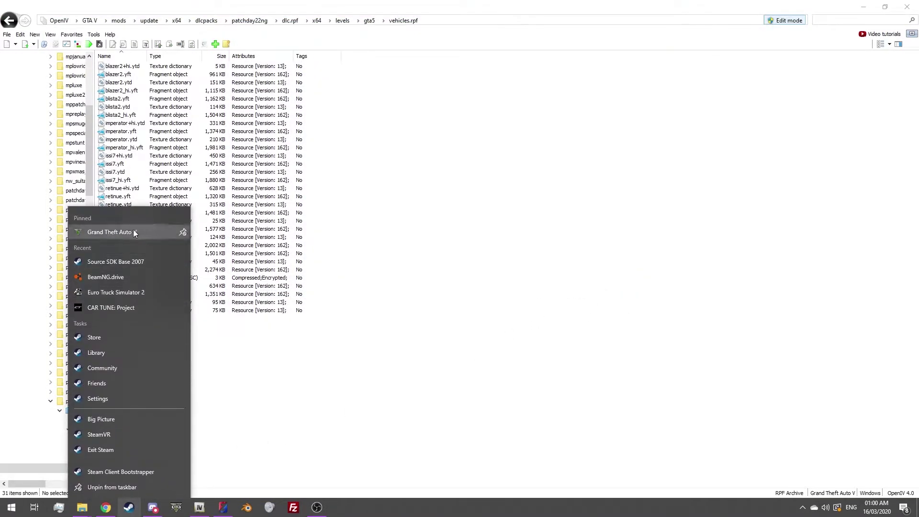
click(134, 231)
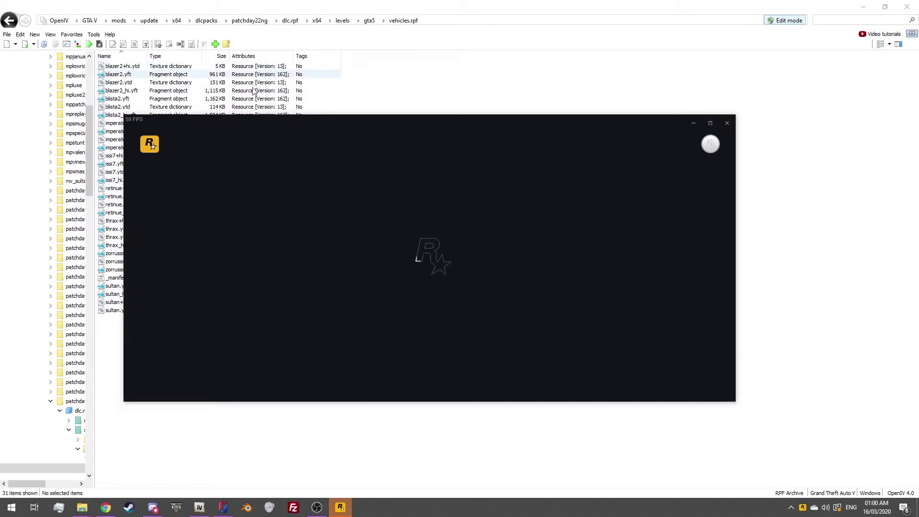
Move the loading window aside, then walk Franklin out the front door and down the steps.
drag(234, 122, 0, 122)
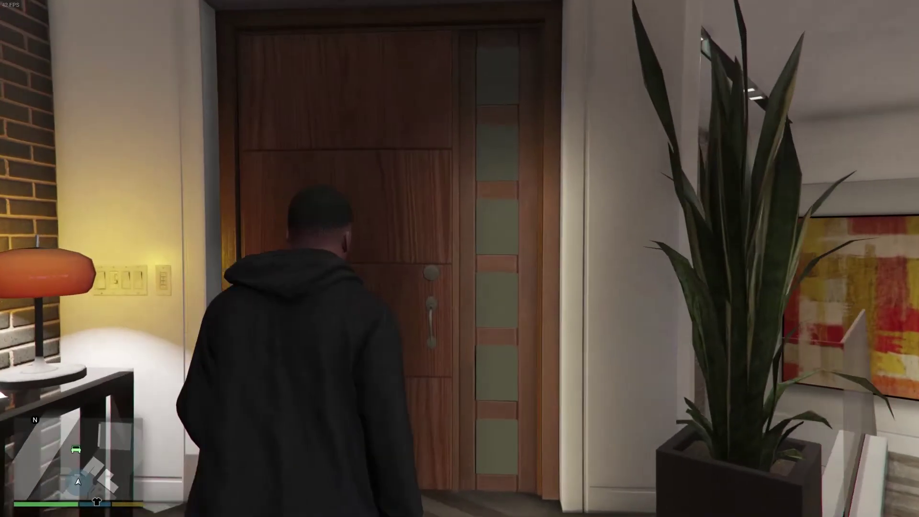
key(w)
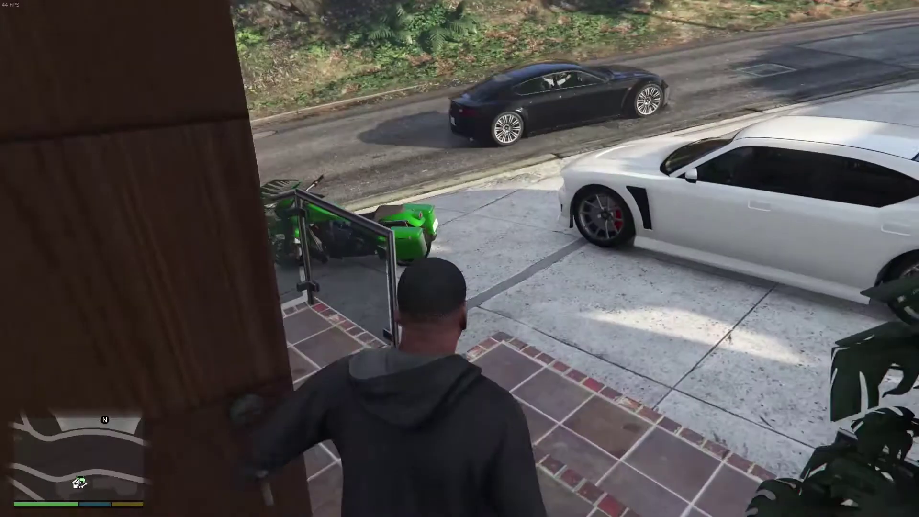
key(w)
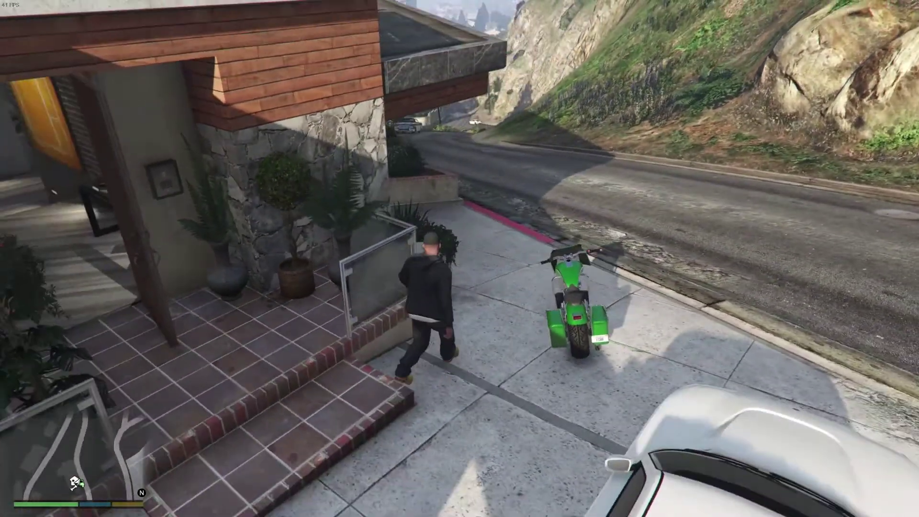
Walk toward the road and open Menyoo's Vehicle Options menu with F8.
key(w)
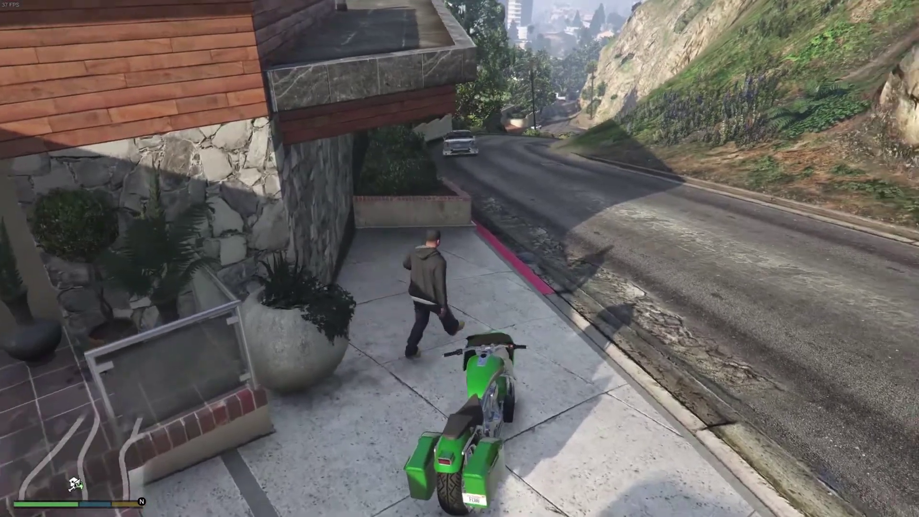
key(w)
key(F8)
key(Down)
key(Down)
key(Return)
Spawn the 'sultan' model through Vehicle Spawner's Input Model and drive off.
key(w)
key(Down)
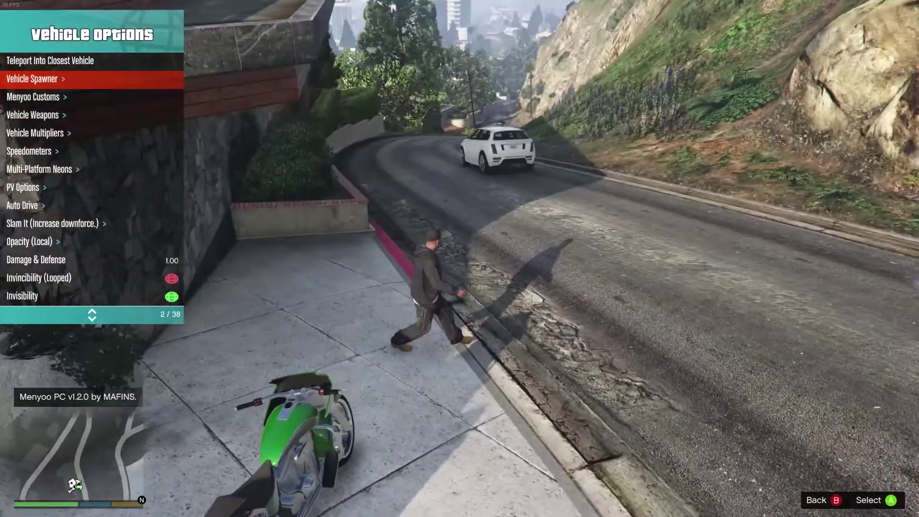
key(Return)
key(Up)
key(Return)
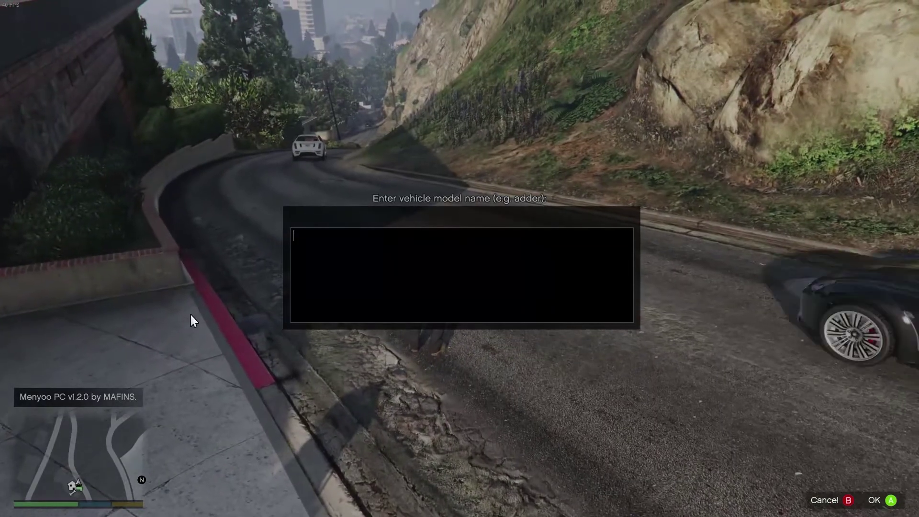
text(sultan)
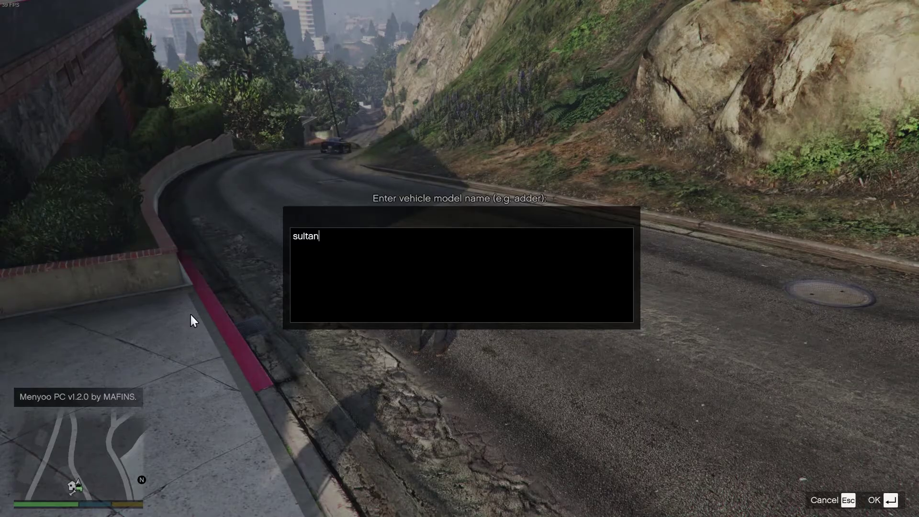
key(Return)
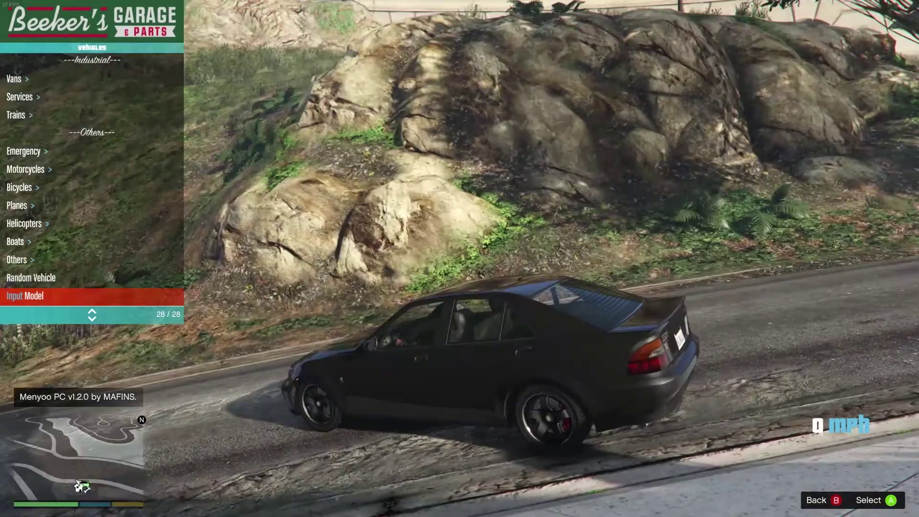
key(w)
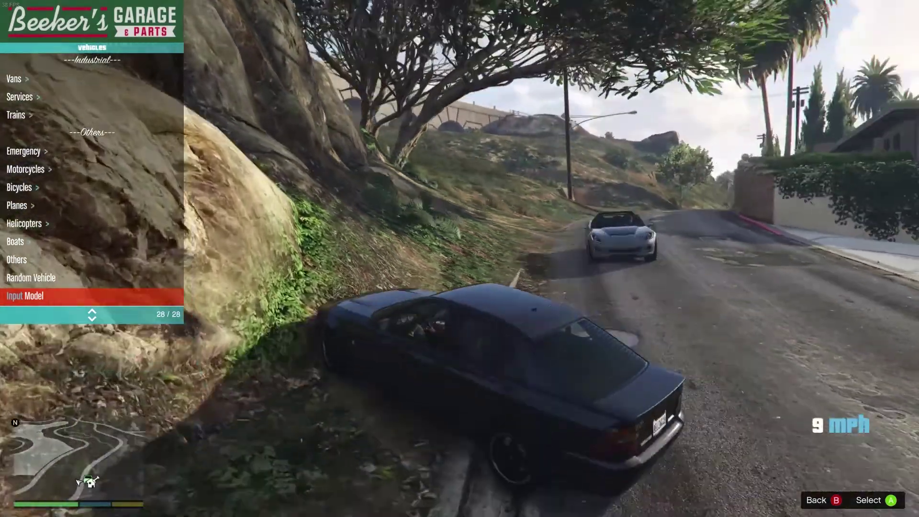
Close Menyoo, drive the Sultan up the road and brake to a stop.
key(BackSpace)
key(BackSpace)
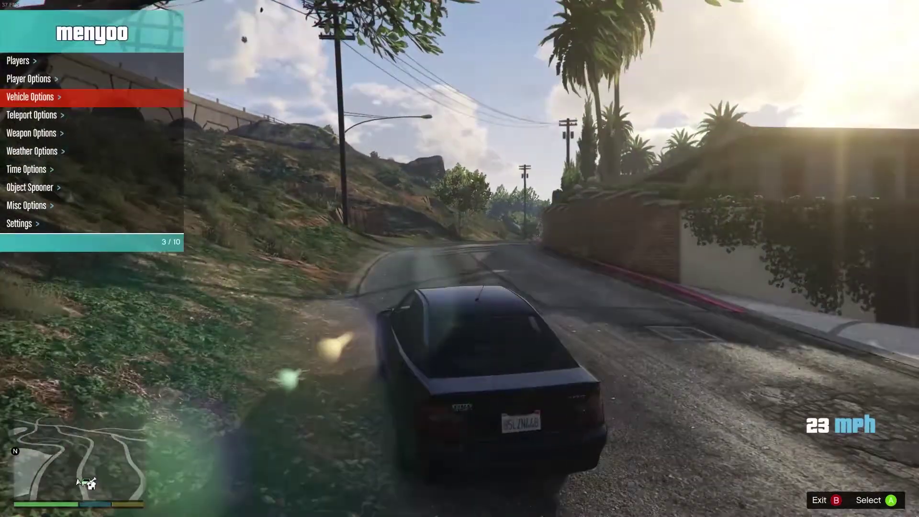
key(Return)
key(F8)
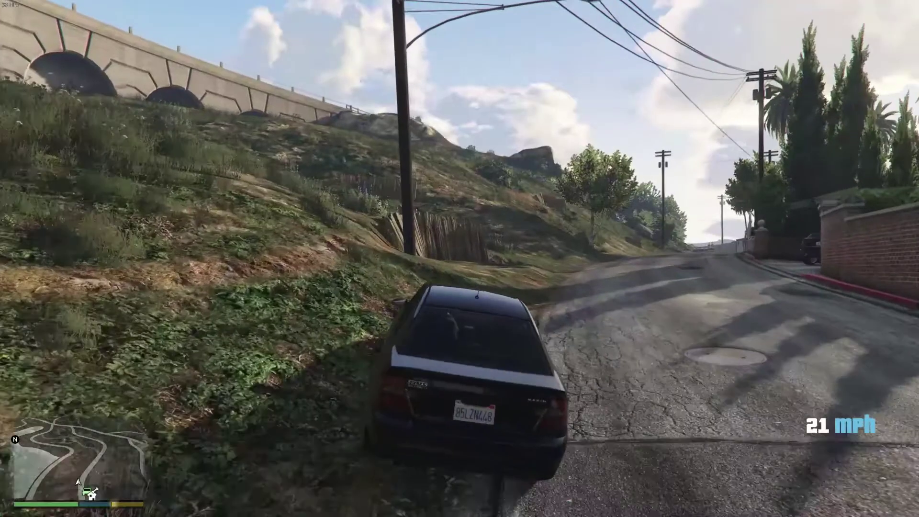
key(w)
key(s)
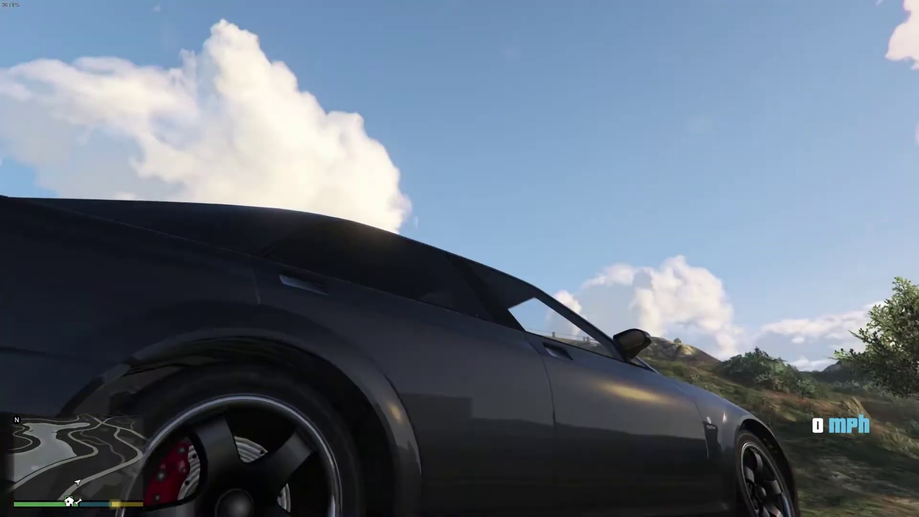
Exit the car, fire the pistol at its windows, and get back in.
key(f)
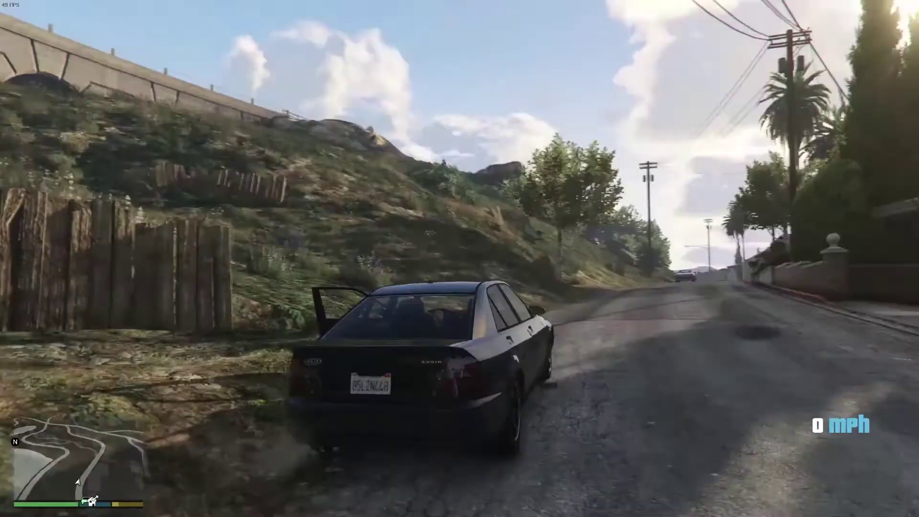
key(Tab)
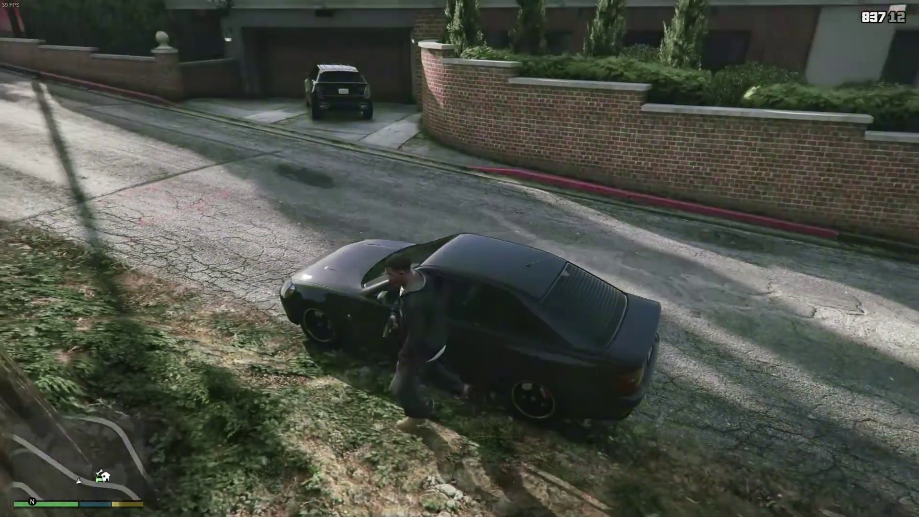
key(Tab)
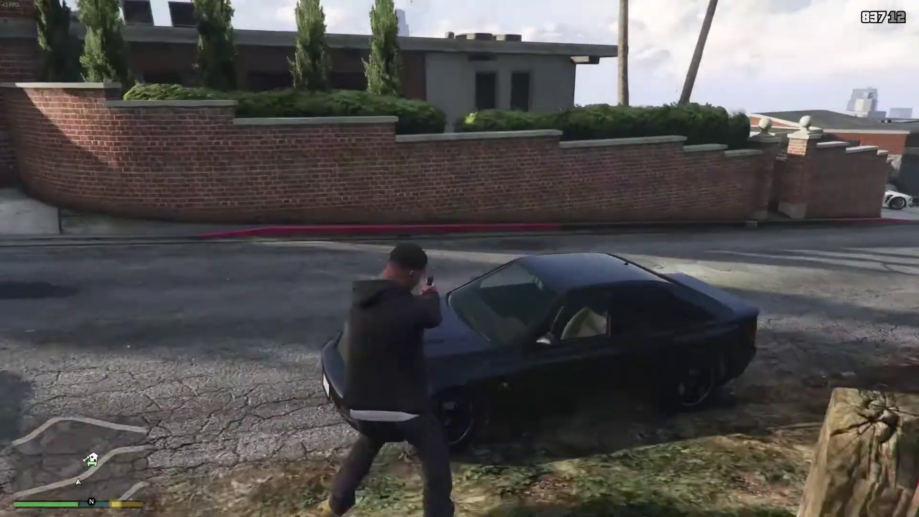
click(460, 259)
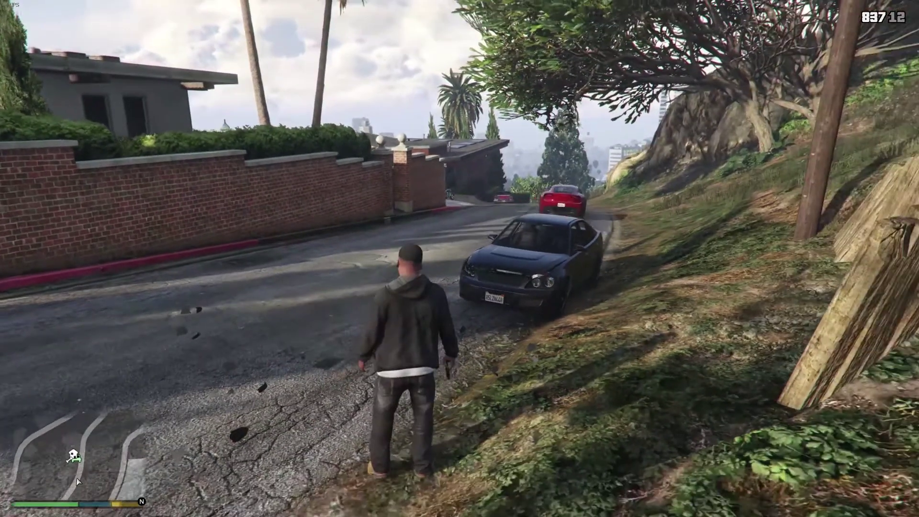
key(f)
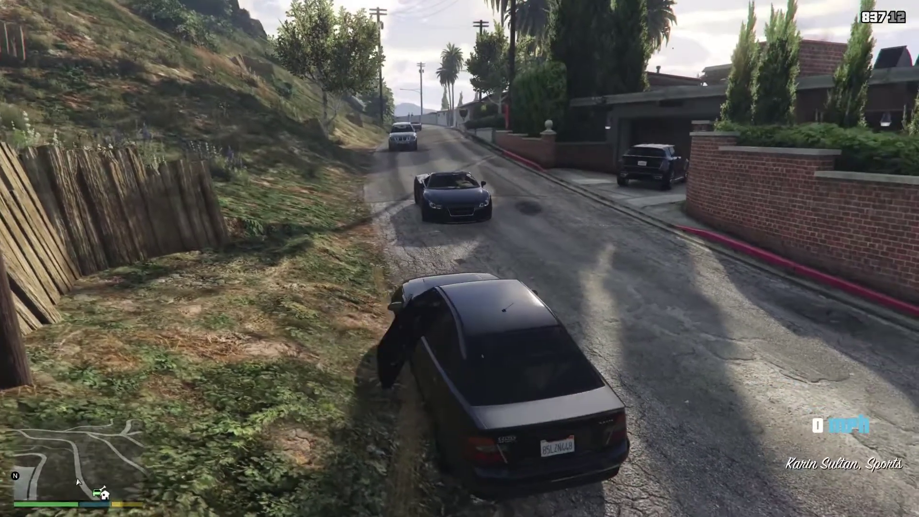
Drive the Sultan past traffic and up onto the dirt trail.
key(w)
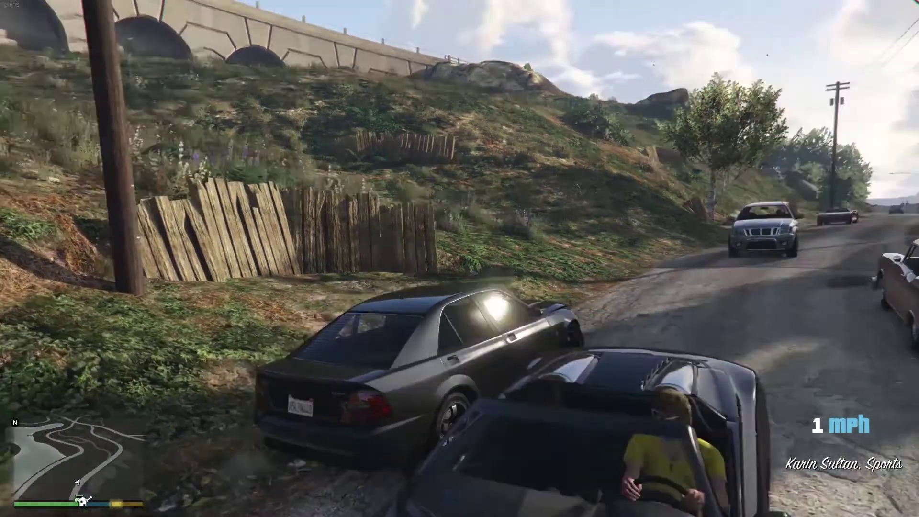
key(w)
key(w)
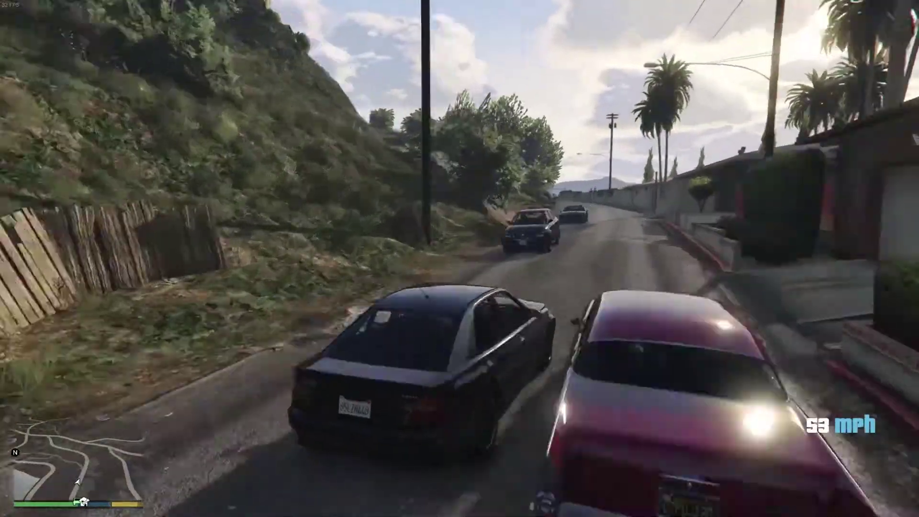
key(a)
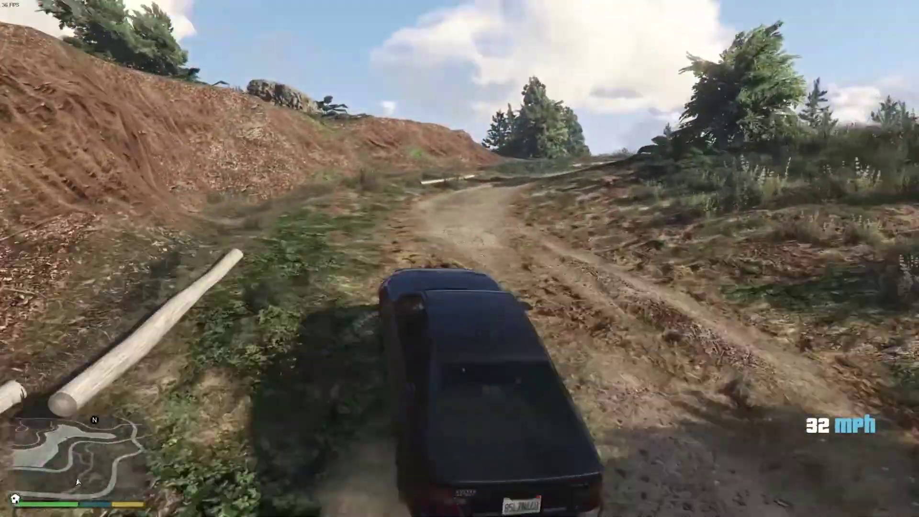
key(w)
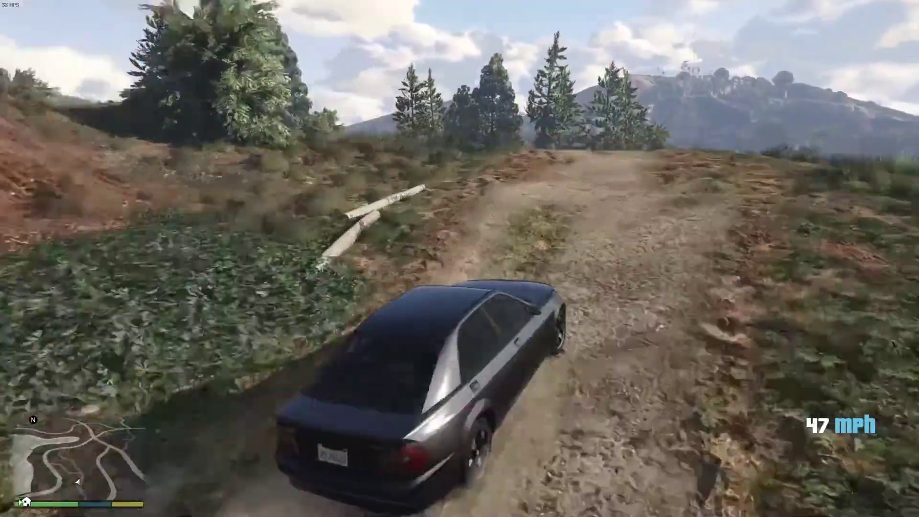
Set Menyoo's Time Options hour to 11, close the menu, and exit the Sultan.
key(d)
key(s)
key(F8)
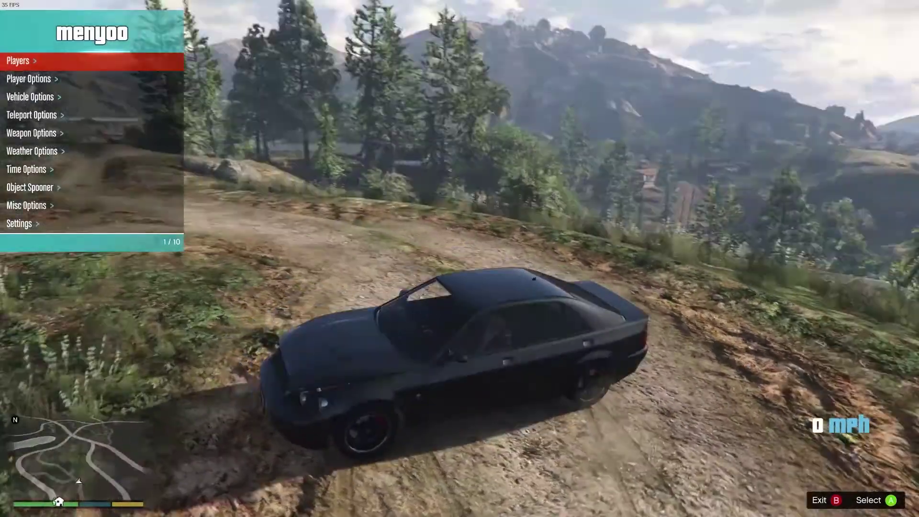
key(Down)
key(Down)
key(Return)
key(Down)
key(Down)
key(Down)
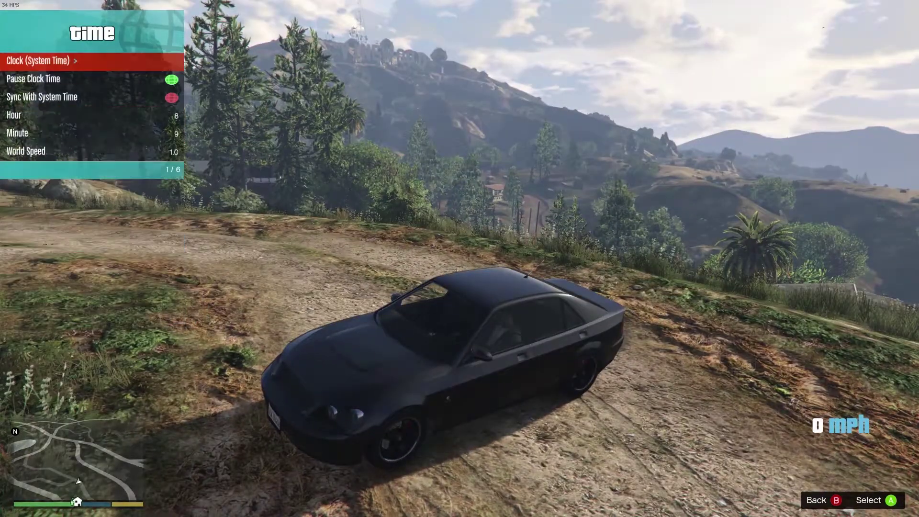
key(Left)
key(Left)
key(Left)
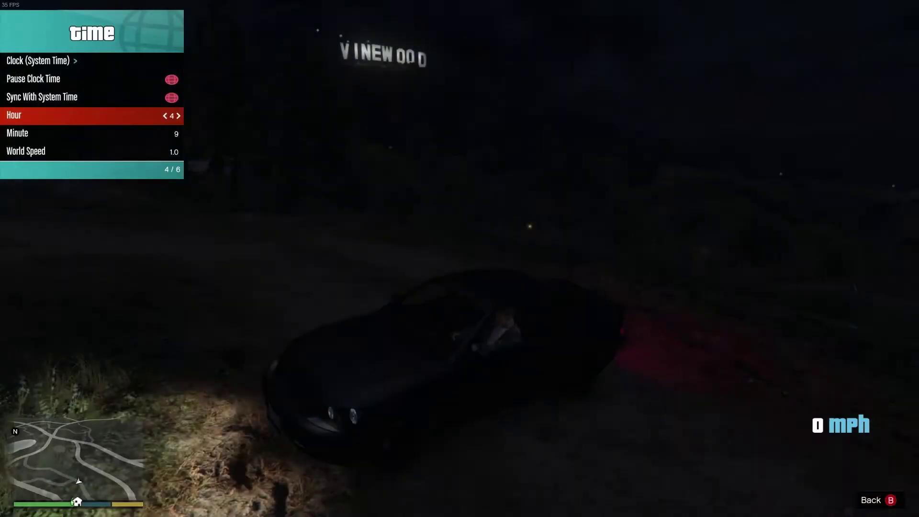
key(Left)
key(Left)
key(Left)
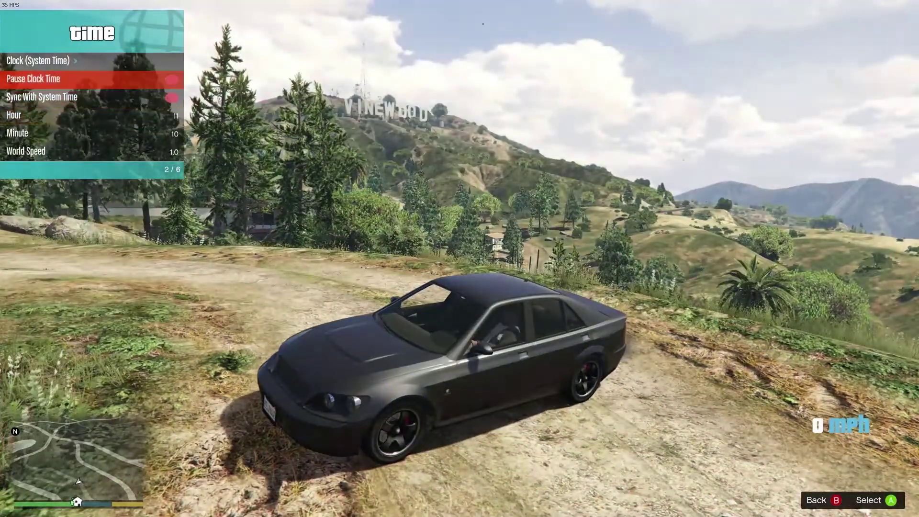
key(F8)
key(f)
Equip the pistol, aim, and shoot the Sultan's side window and windshield.
key(Tab)
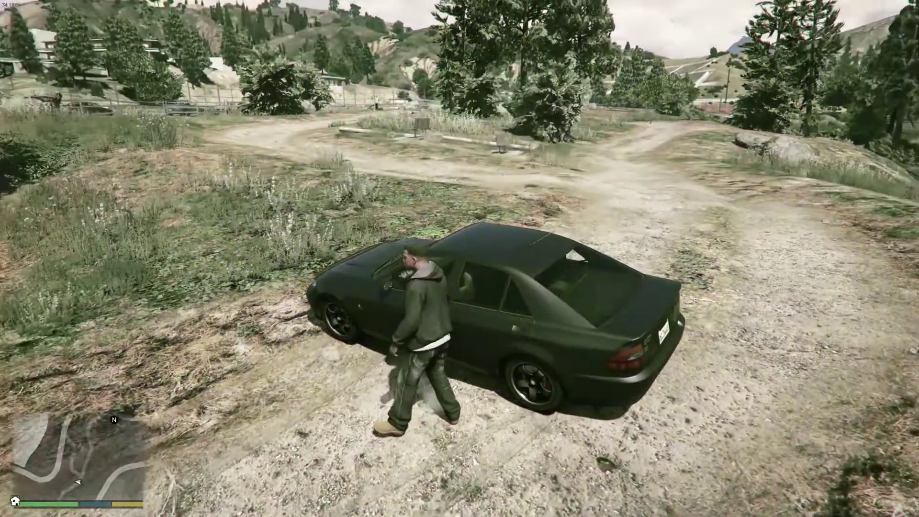
right_click(460, 259)
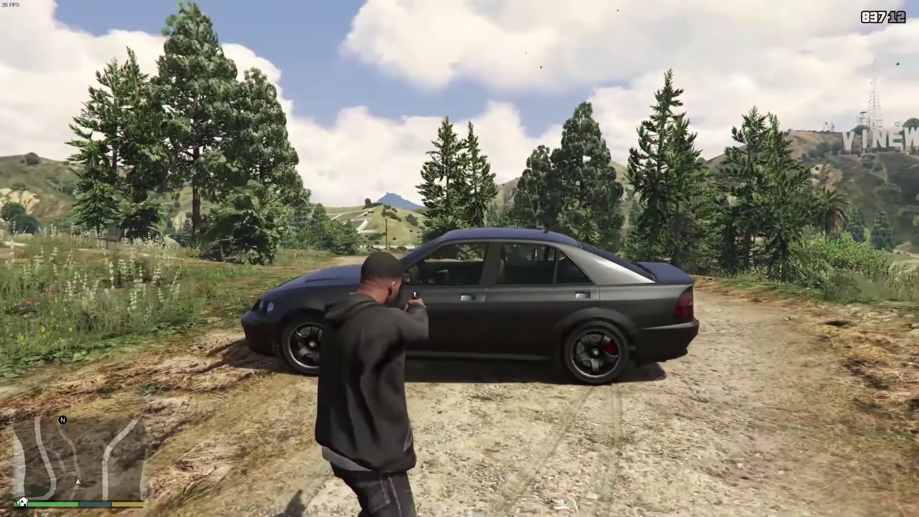
click(460, 259)
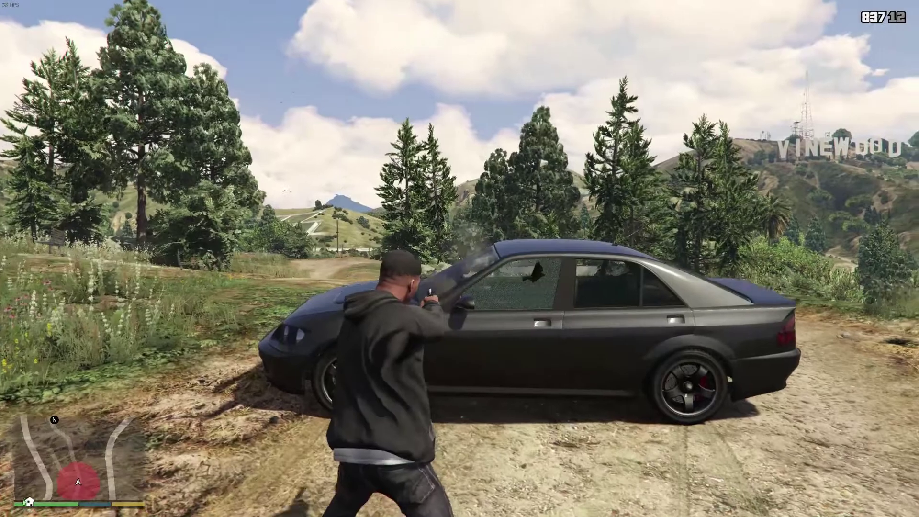
click(460, 259)
Circle around to the Sultan's rear while aiming, then climb back into the car.
key(d)
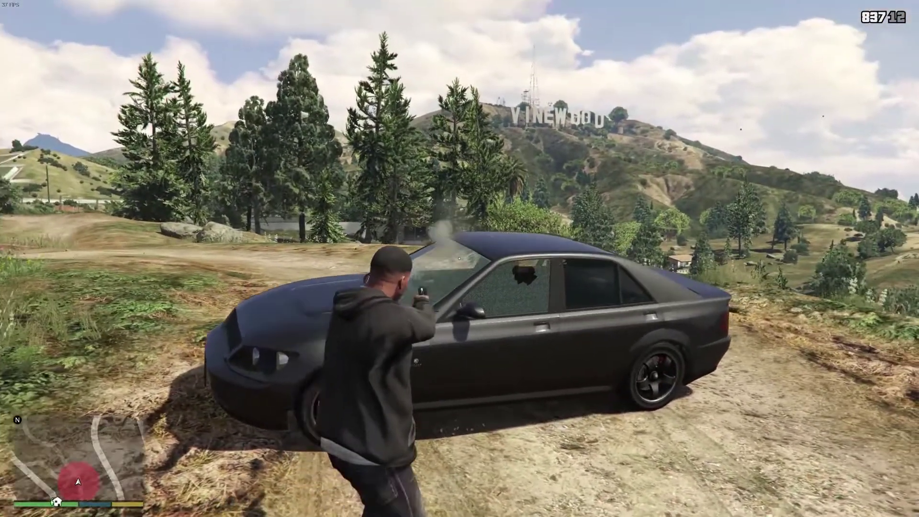
key(w)
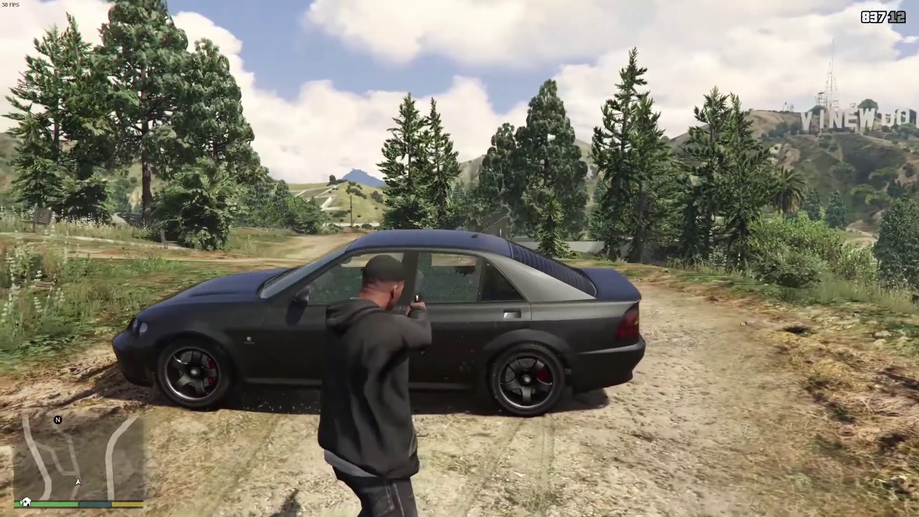
key(s)
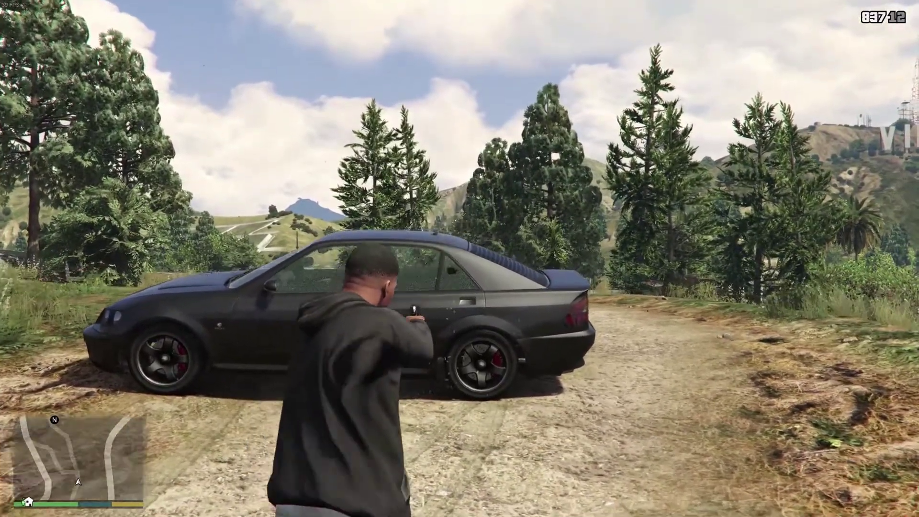
key(d)
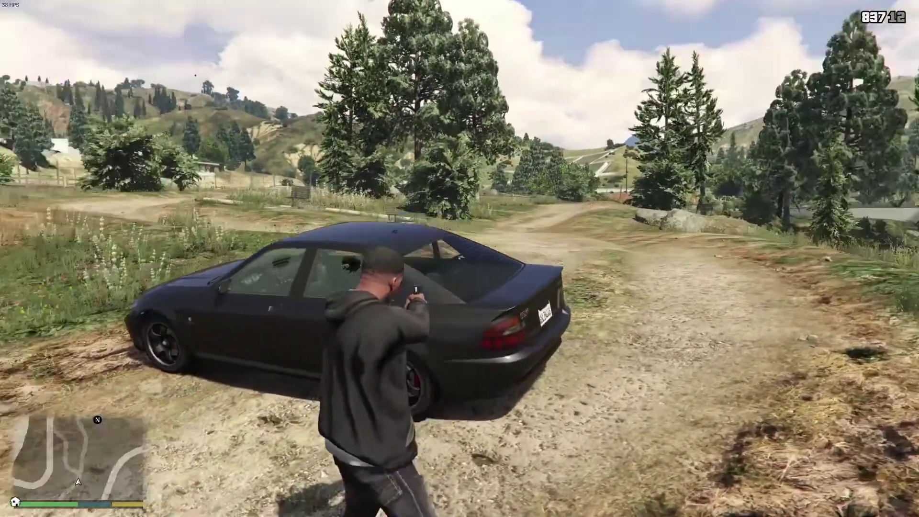
key(d)
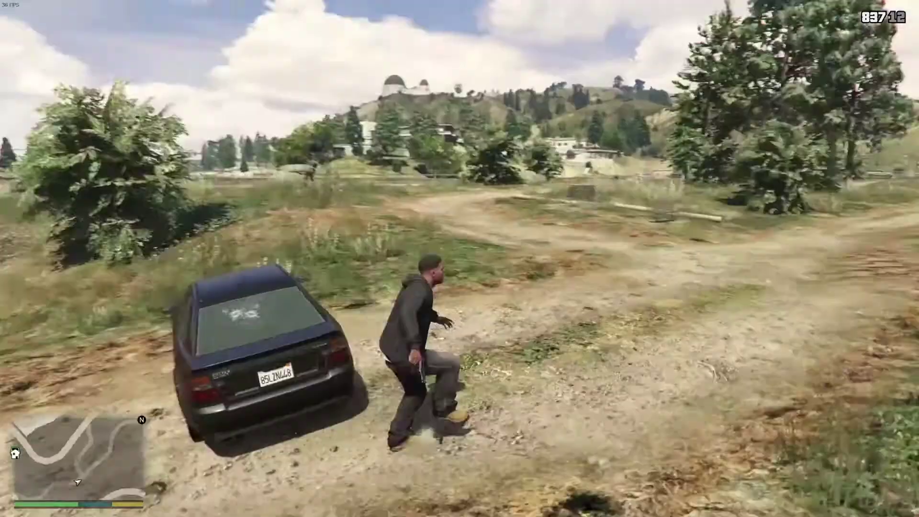
key(w)
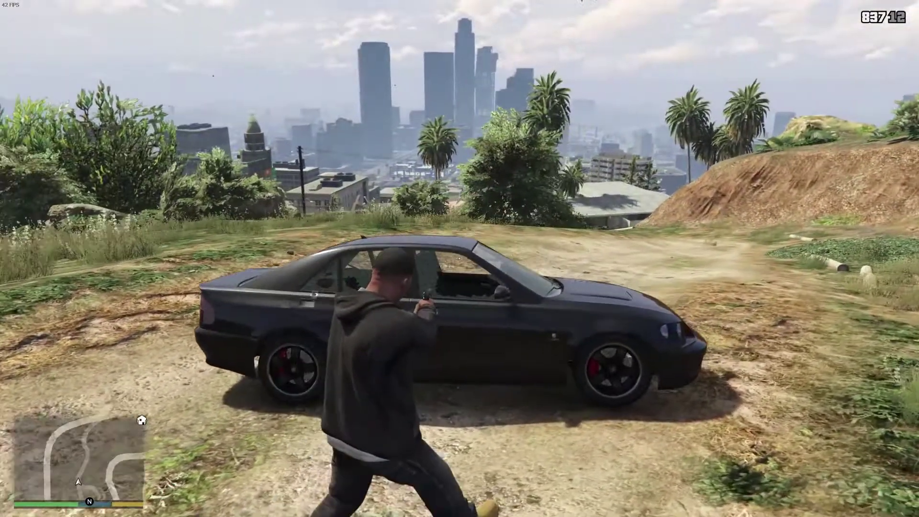
key(a)
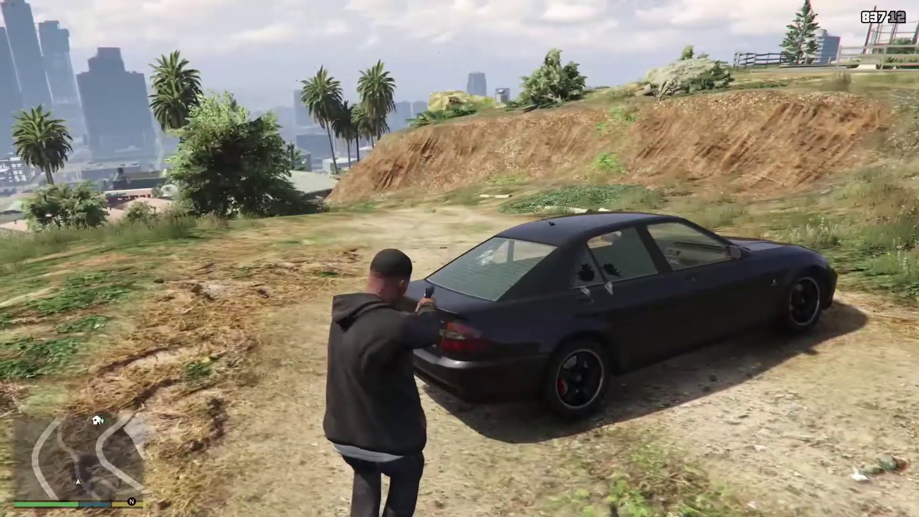
key(Tab)
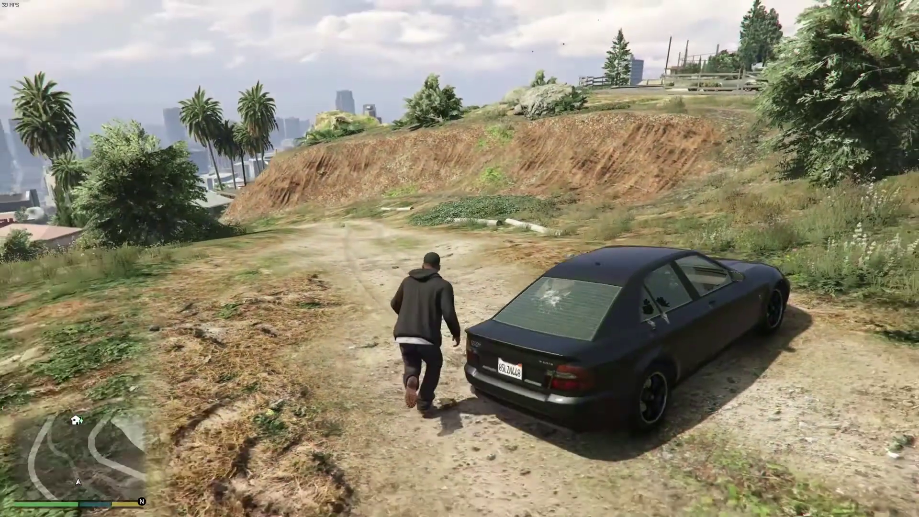
key(f)
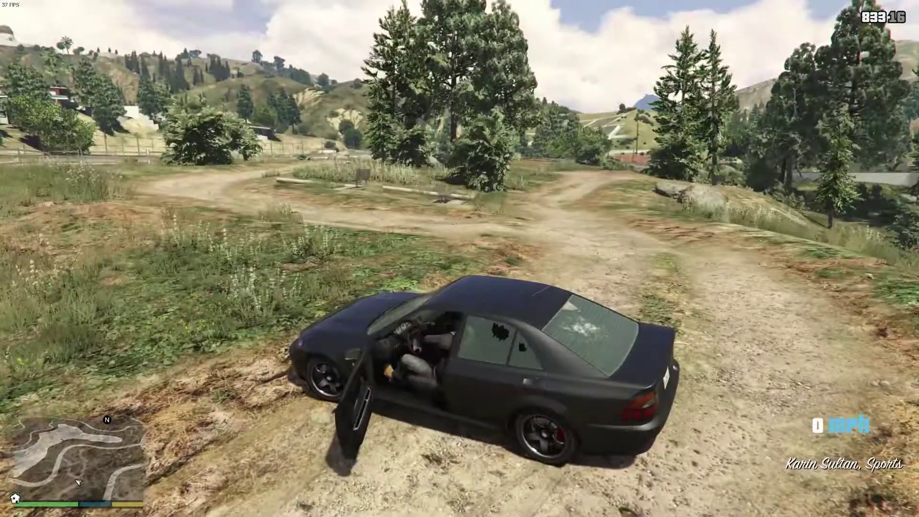
Ram the Sultan into the rock and tree, reverse, then drive along the hilltop to a stop.
key(f)
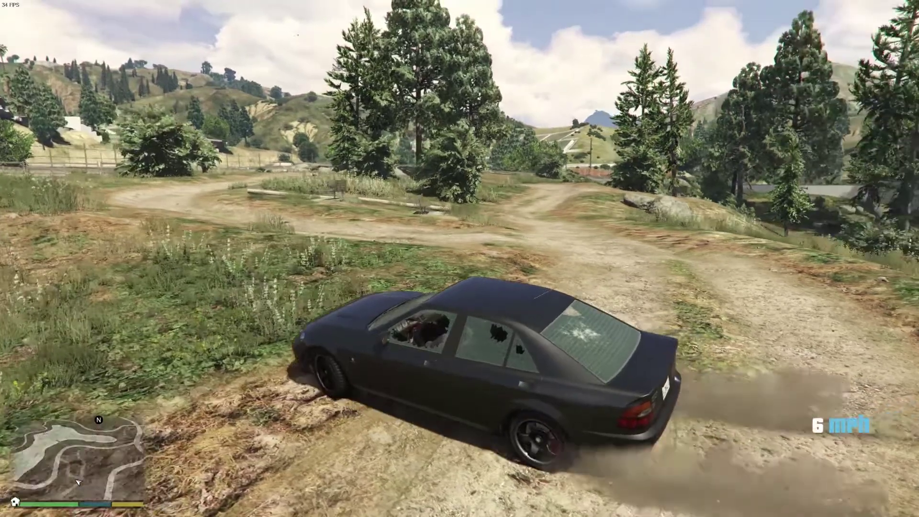
key(w)
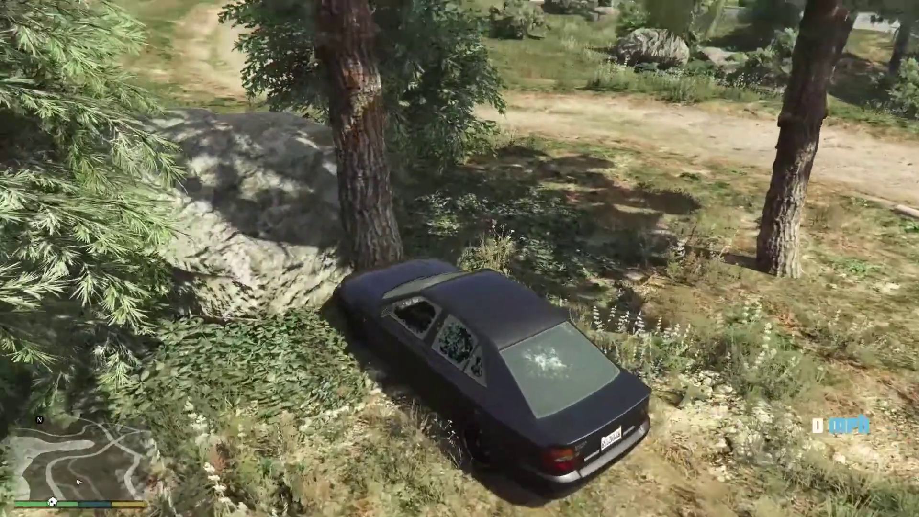
key(s)
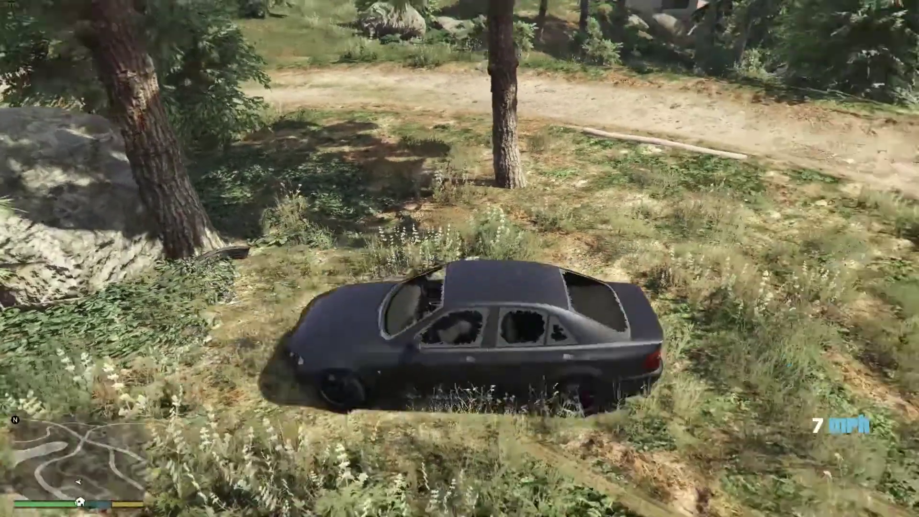
key(w)
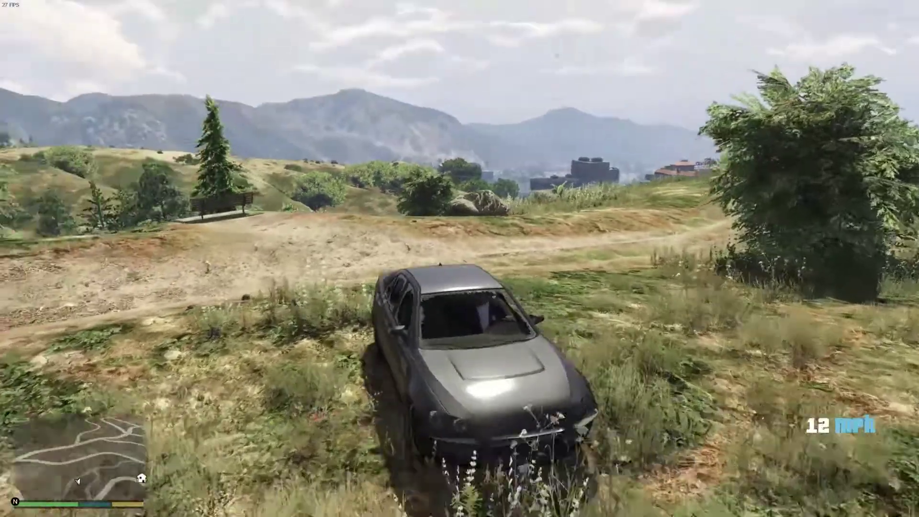
key(w)
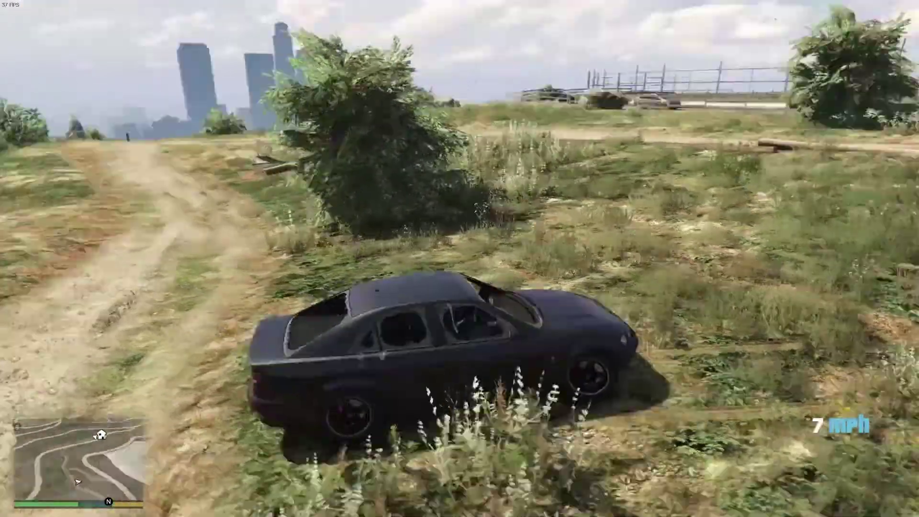
key(w)
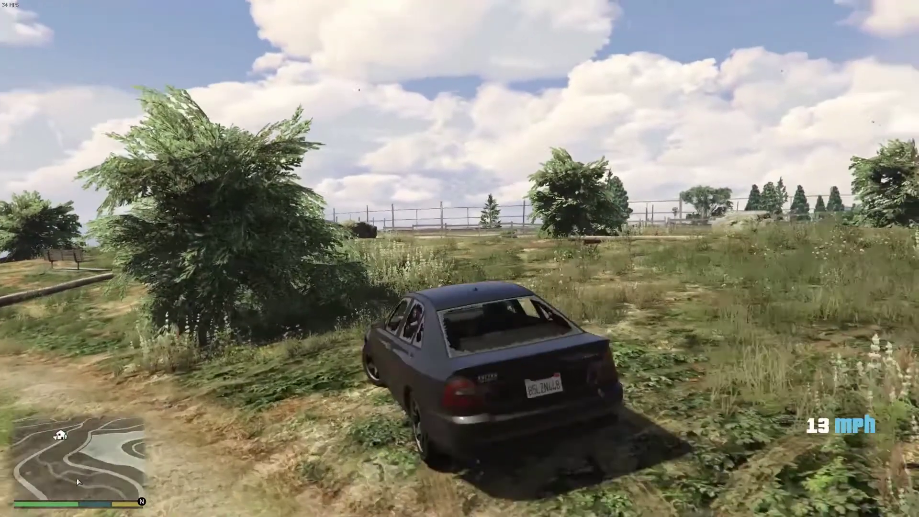
key(w)
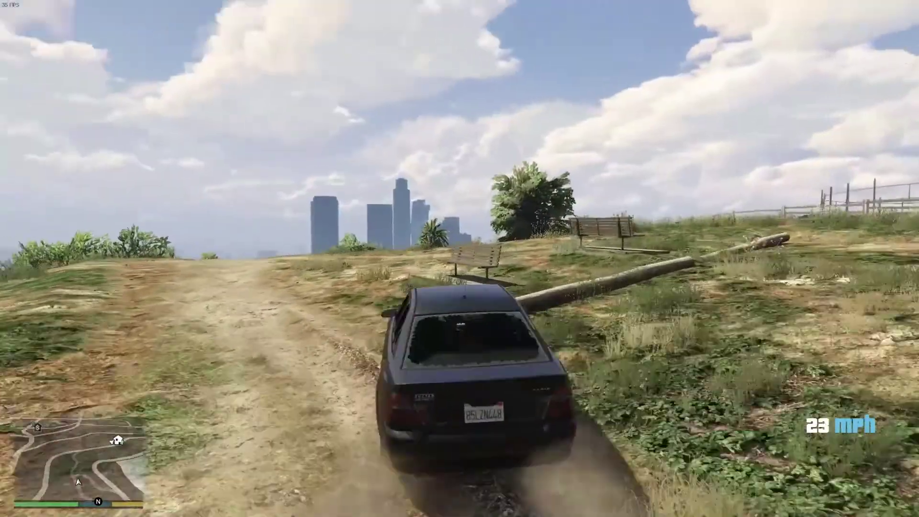
key(d)
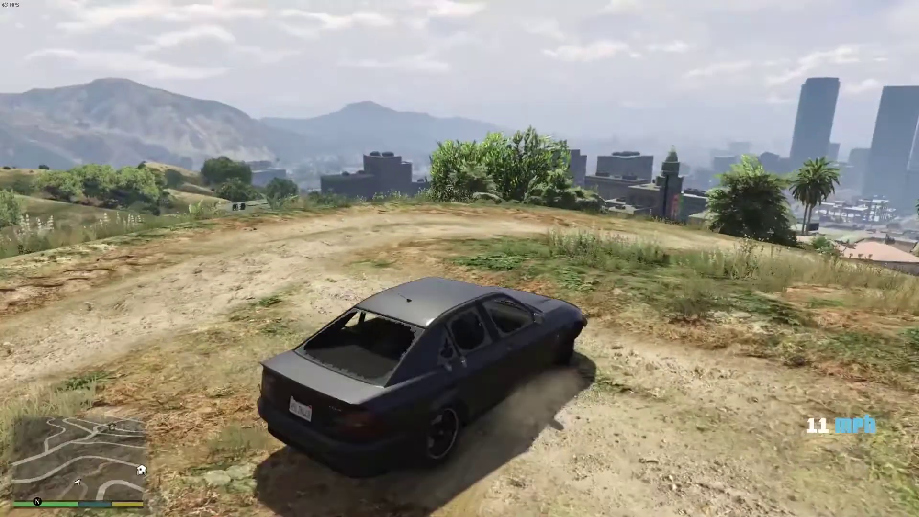
key(s)
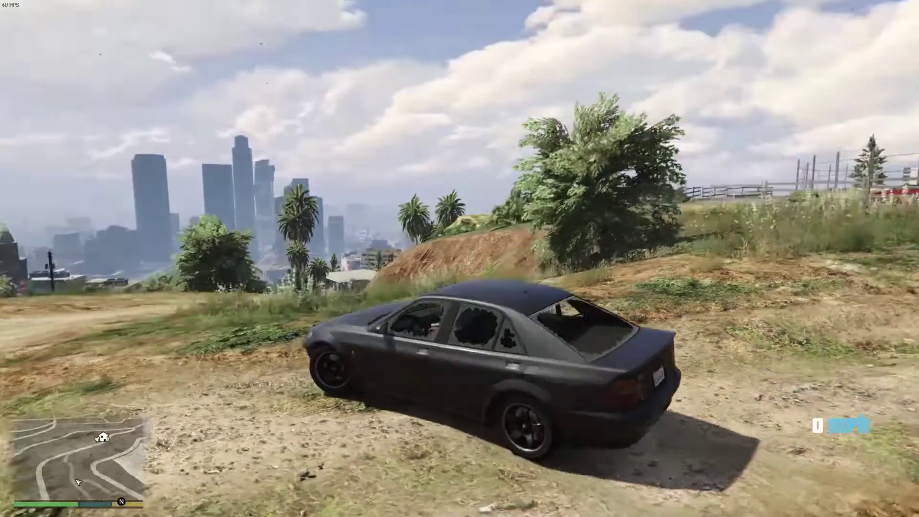